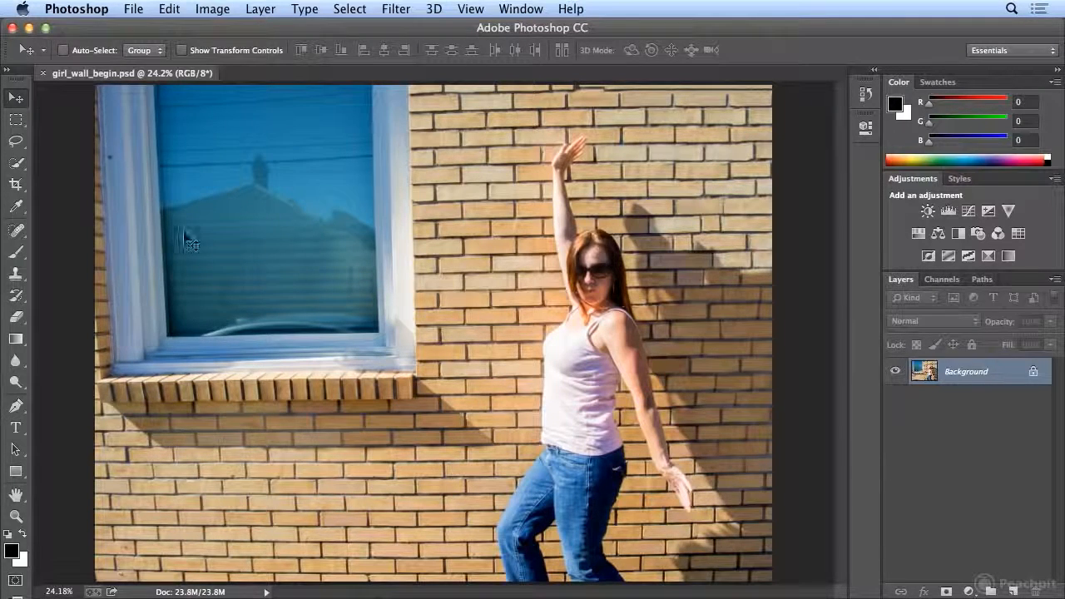
# Step: Place pear.psd from the 05_layers_and_masks folder into the brick wall image
pyautogui.click(135, 10)
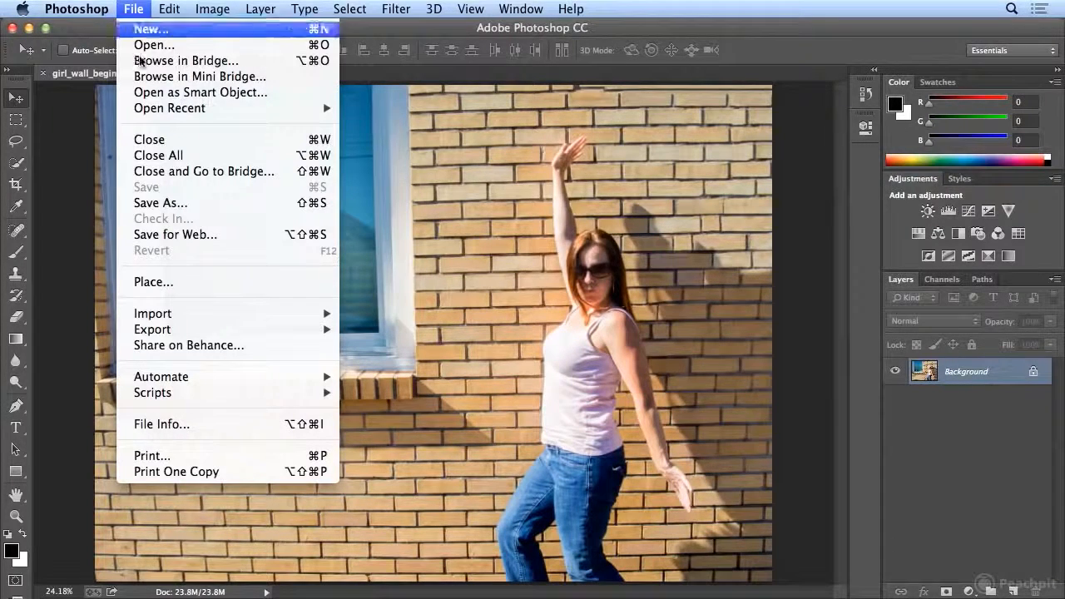
pyautogui.click(236, 293)
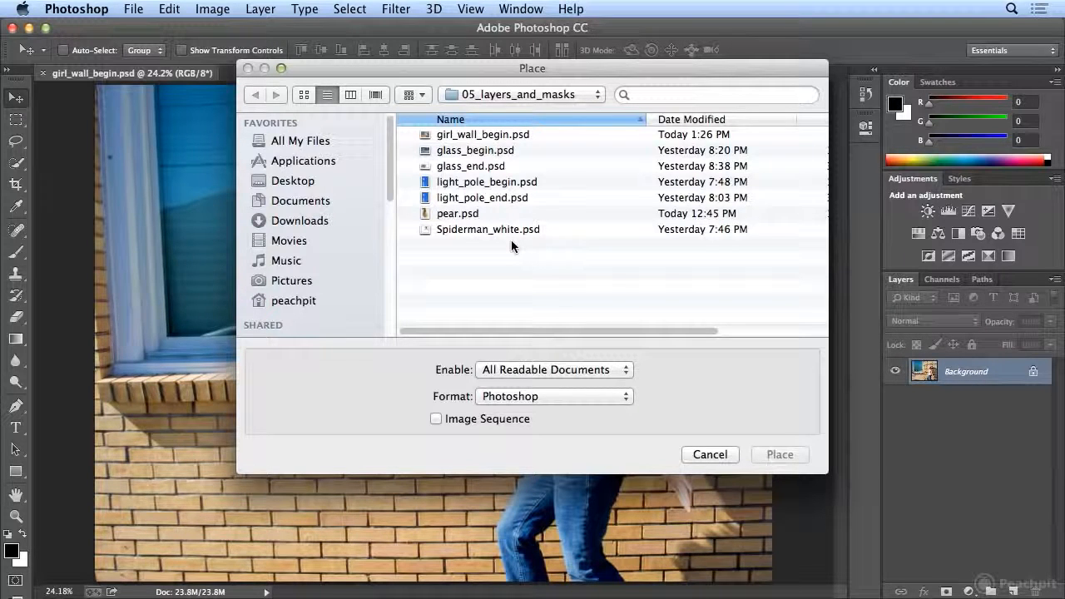
pyautogui.click(447, 217)
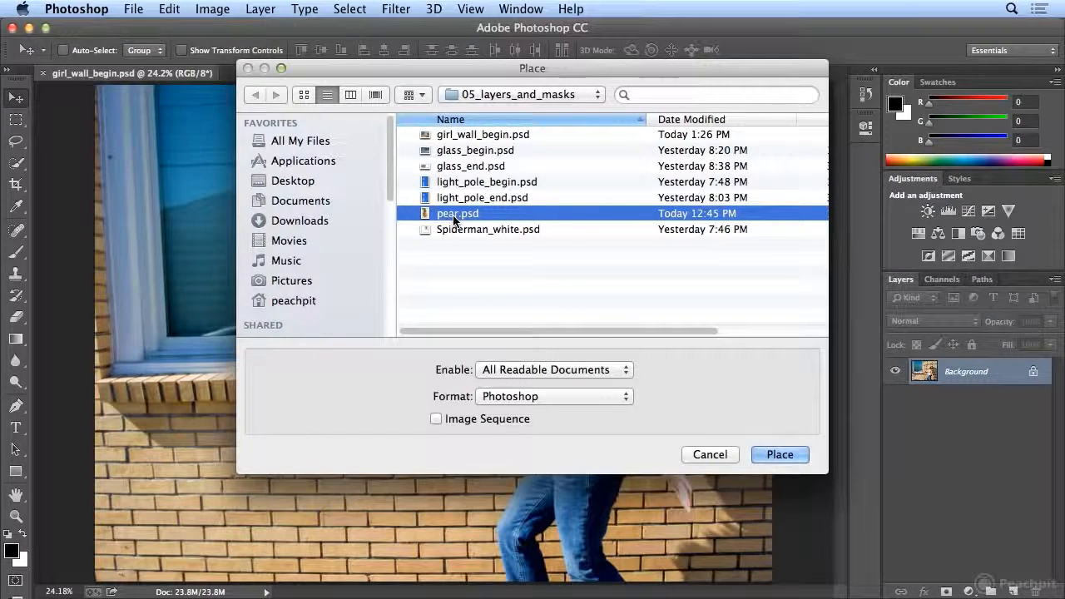
pyautogui.click(780, 455)
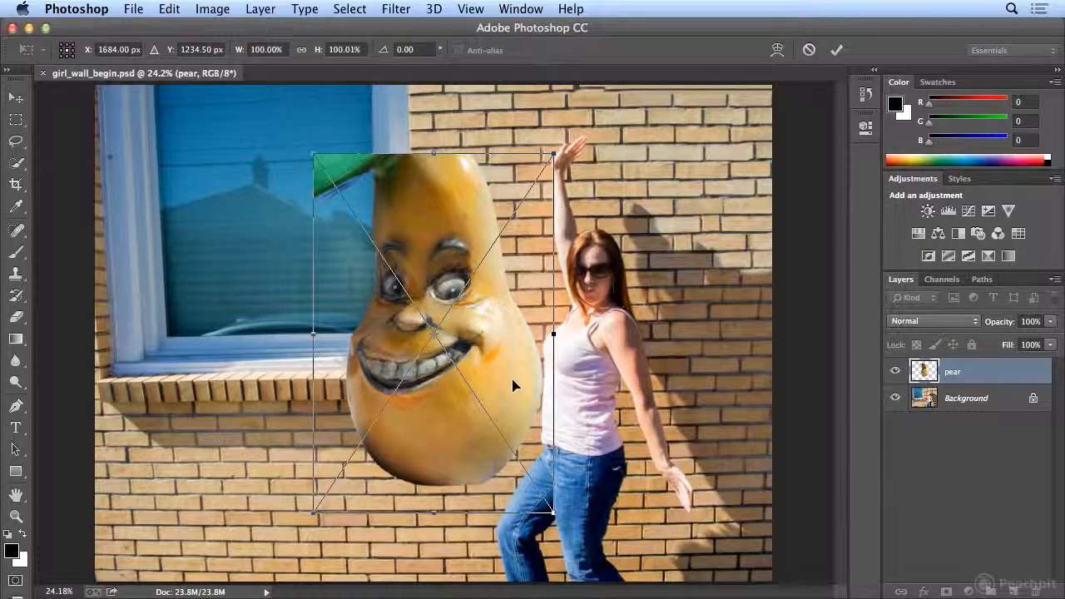
# Step: Move the placed pear over the blue window and scale it proportionally to about 75%
pyautogui.moveTo(514, 380); pyautogui.dragTo(357, 315)
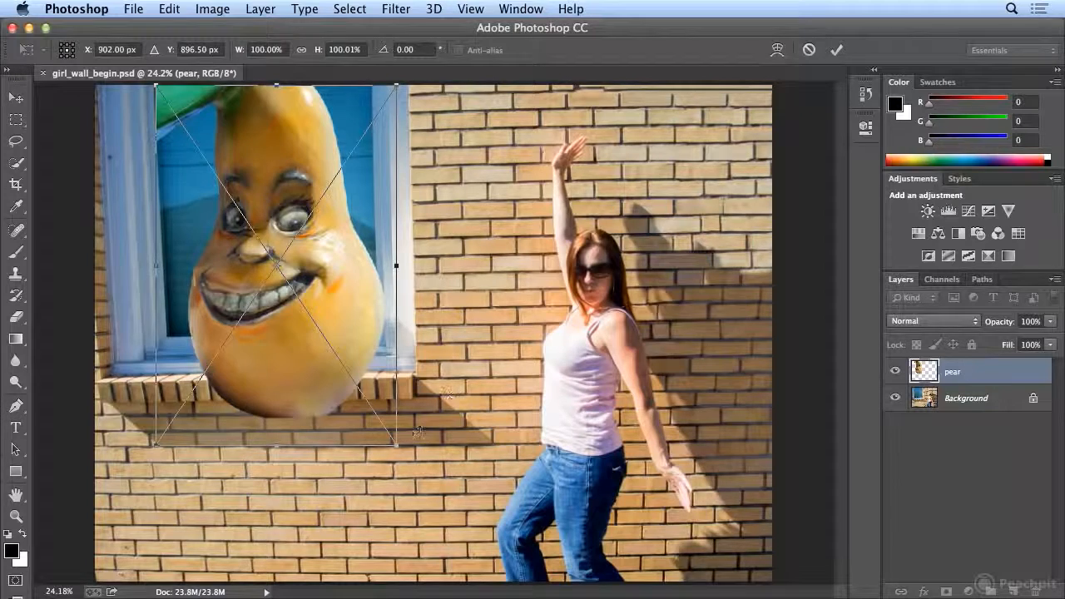
pyautogui.moveTo(396, 443); pyautogui.dragTo(339, 357)
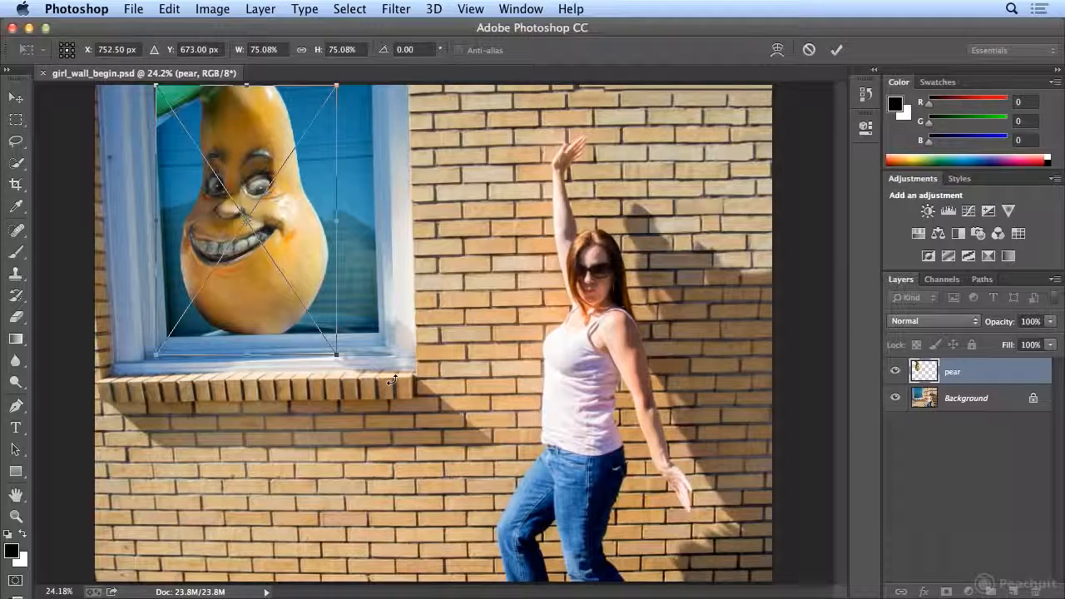
# Step: Rotate the pear slightly counterclockwise by about 1.7 degrees, nudge it into line with the window frame, and commit the placement
pyautogui.moveTo(393, 380); pyautogui.dragTo(394, 377)
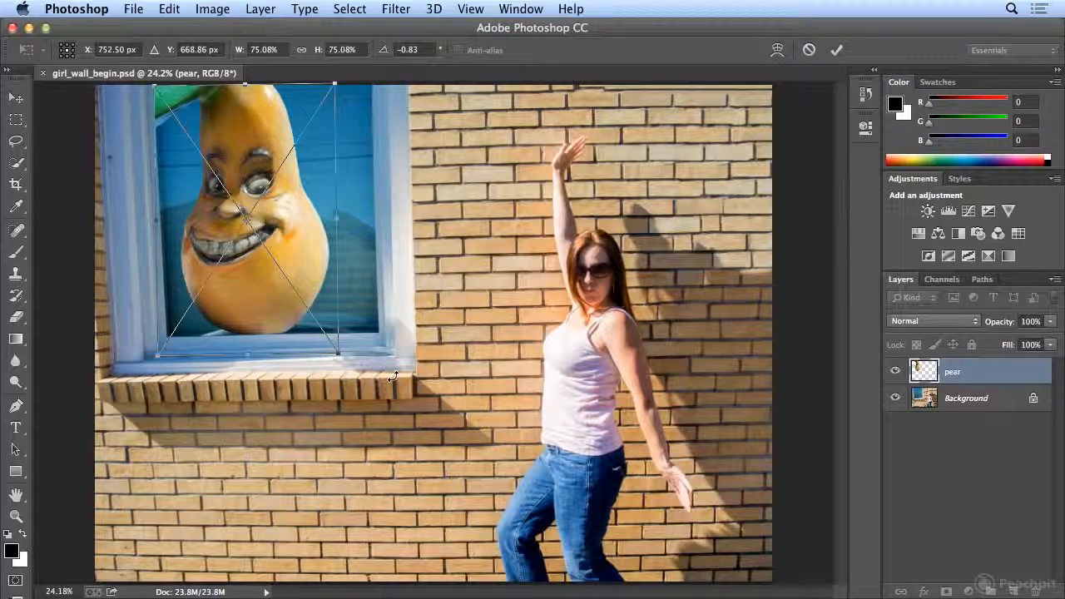
pyautogui.press('Right')
pyautogui.press('Right')
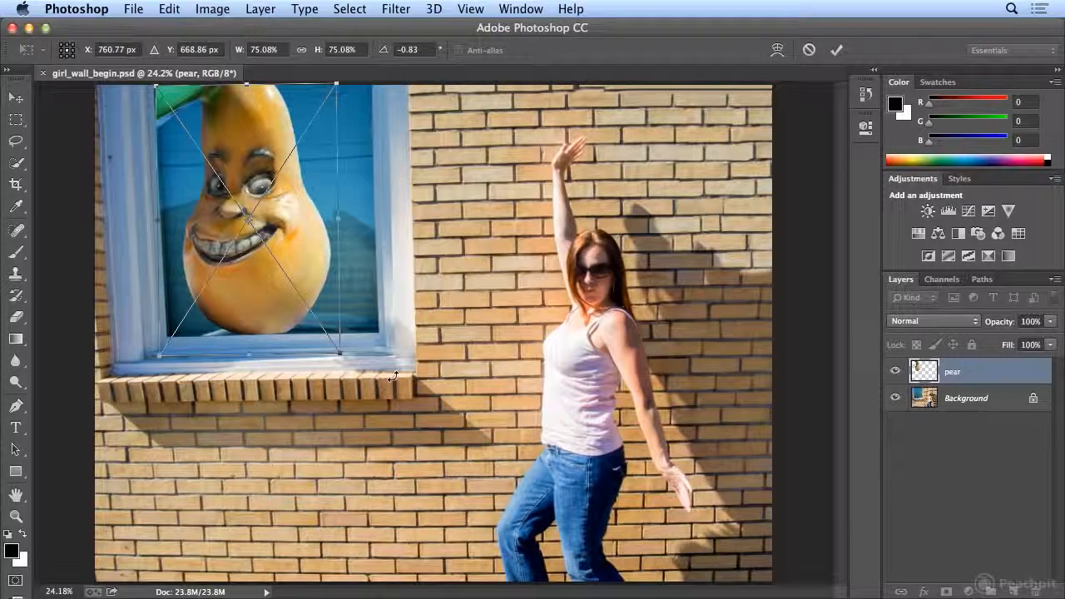
pyautogui.moveTo(366, 365); pyautogui.dragTo(367, 360)
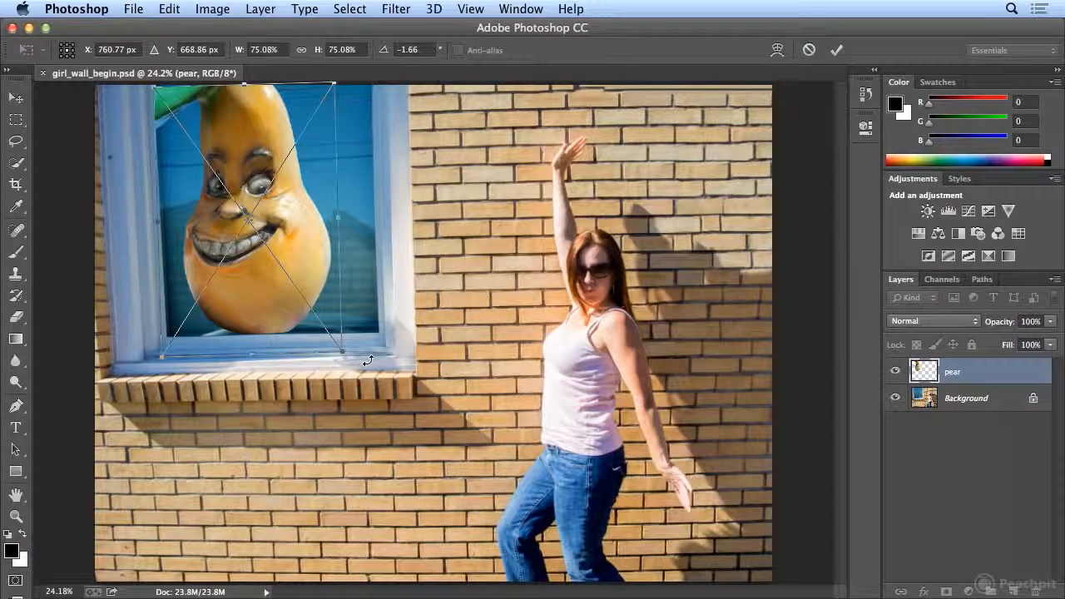
pyautogui.press('Up')
pyautogui.press('Up')
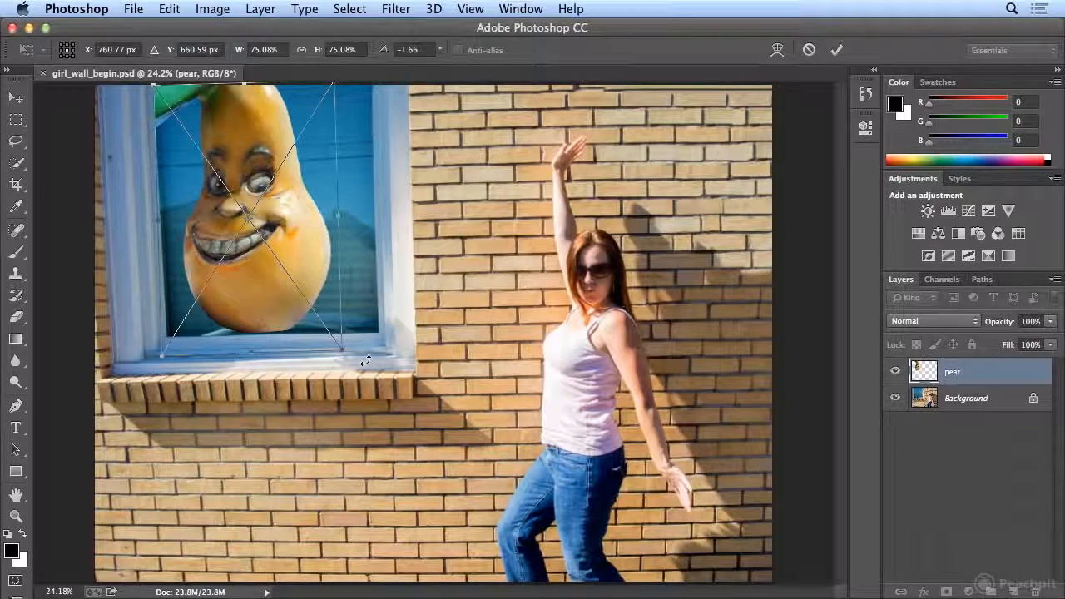
pyautogui.moveTo(343, 349); pyautogui.dragTo(344, 350)
pyautogui.press('Return')
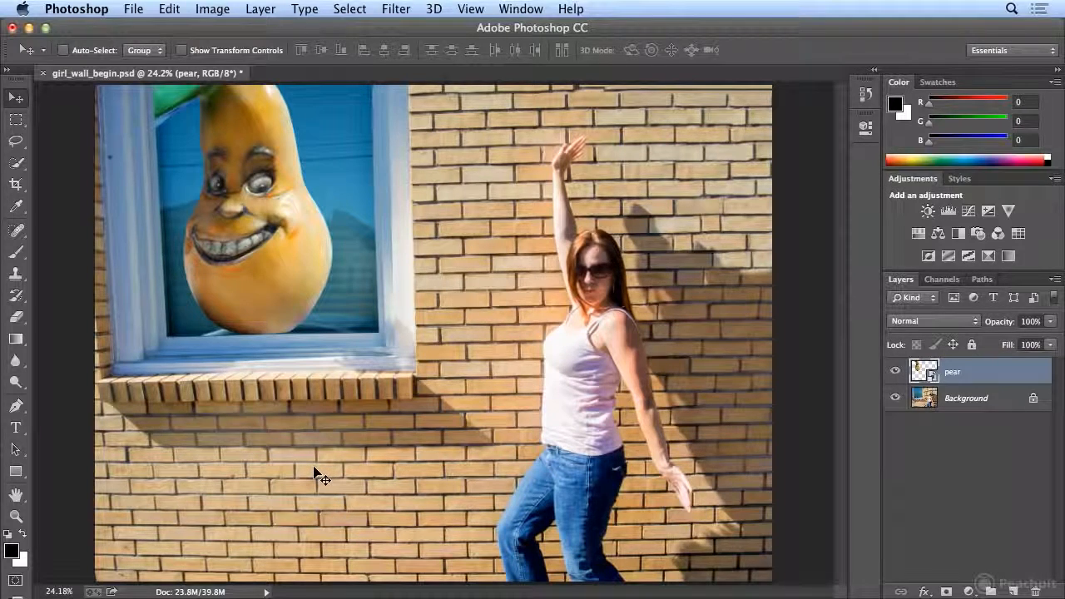
# Step: Create a new empty layer named "fill" above the pear layer
pyautogui.click(16, 122)
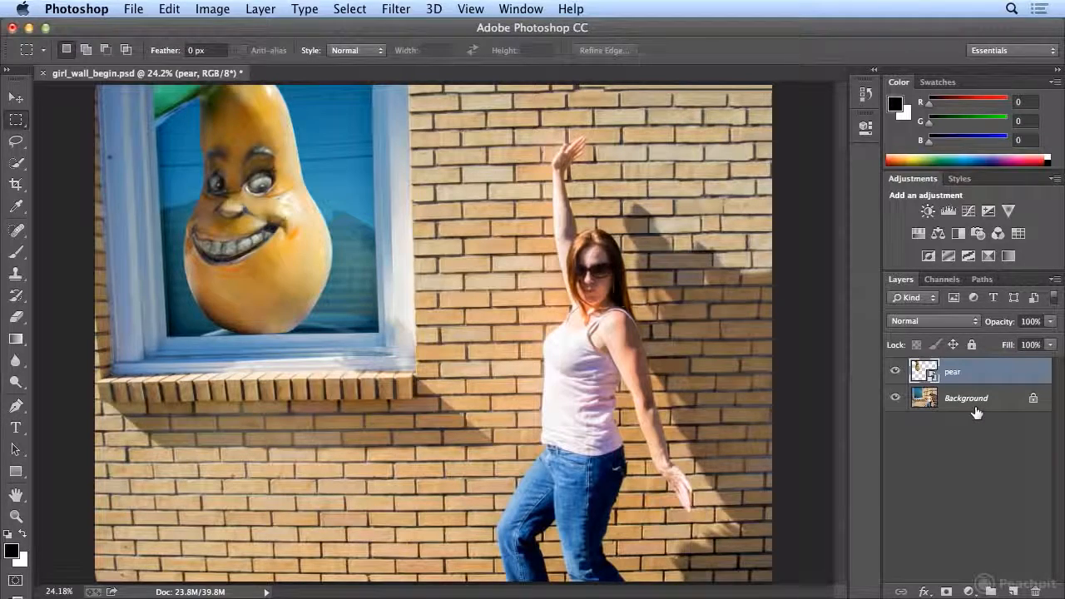
pyautogui.click(268, 9)
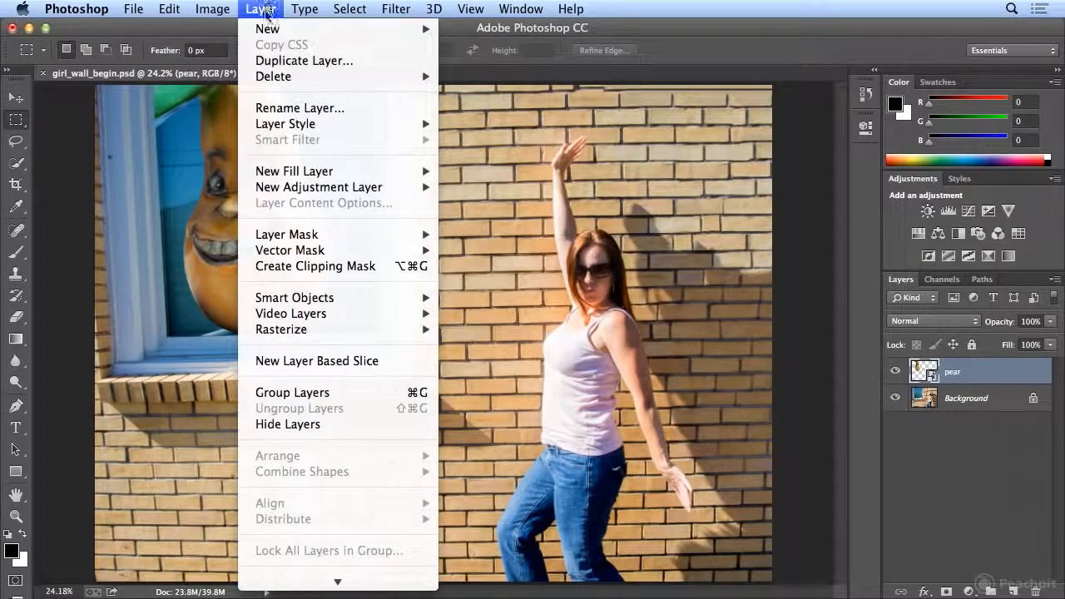
pyautogui.moveTo(268, 30)
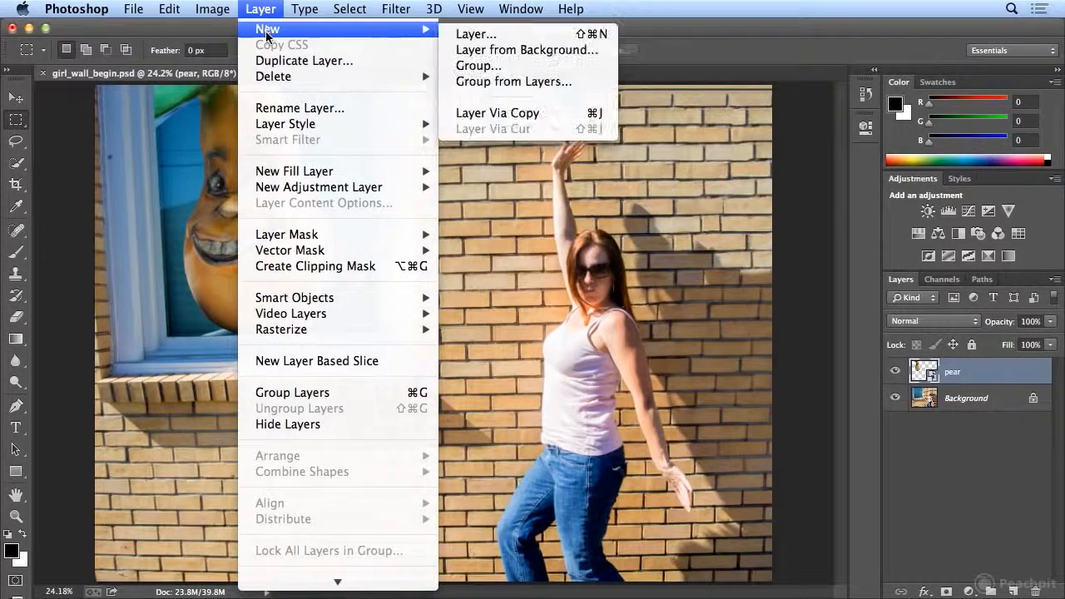
pyautogui.click(462, 35)
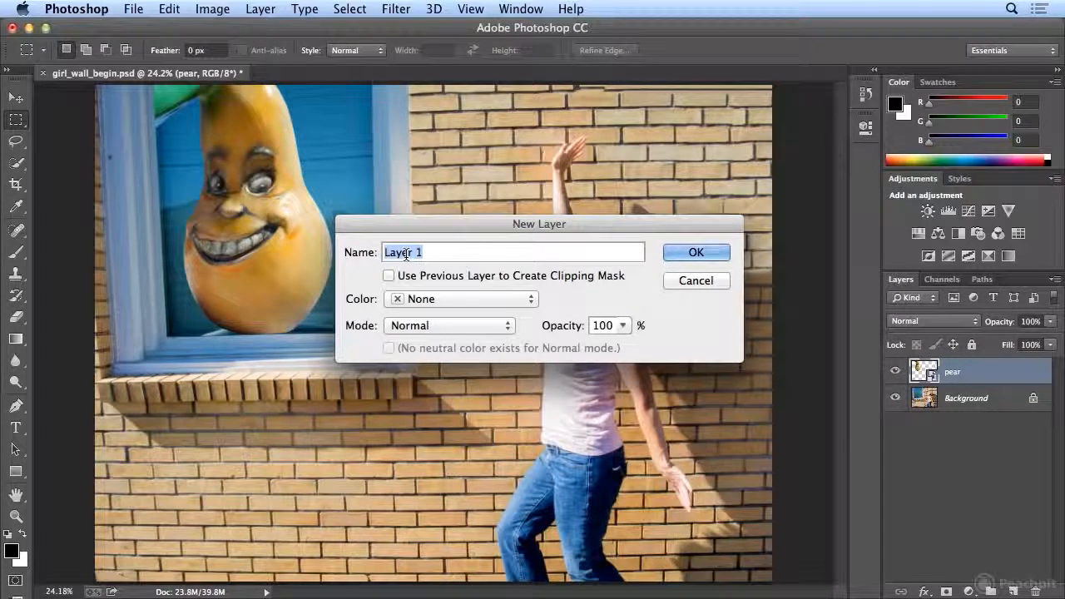
pyautogui.write('fill')
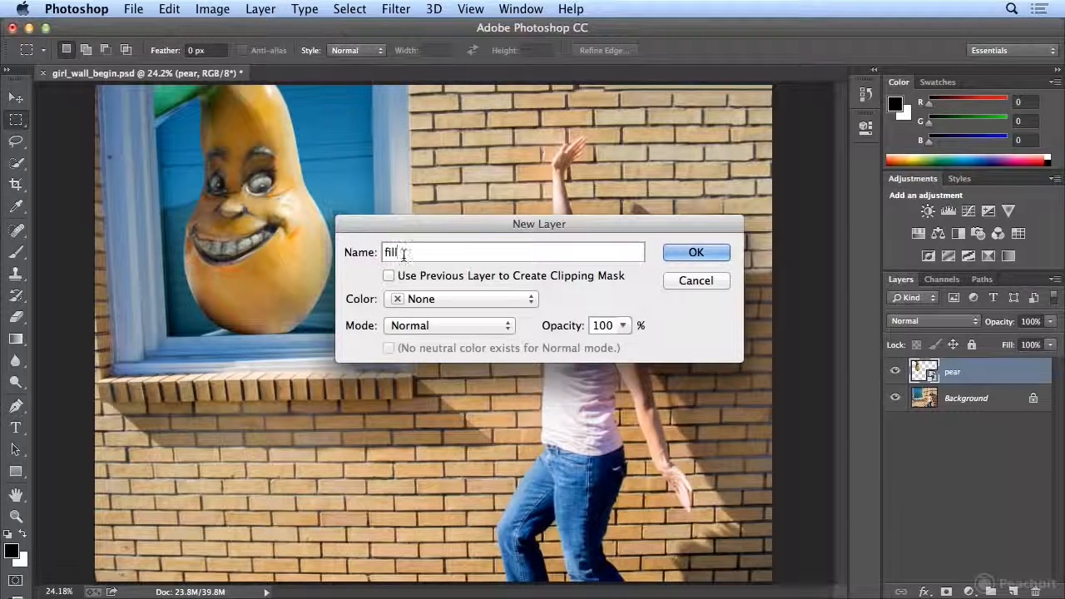
pyautogui.click(697, 253)
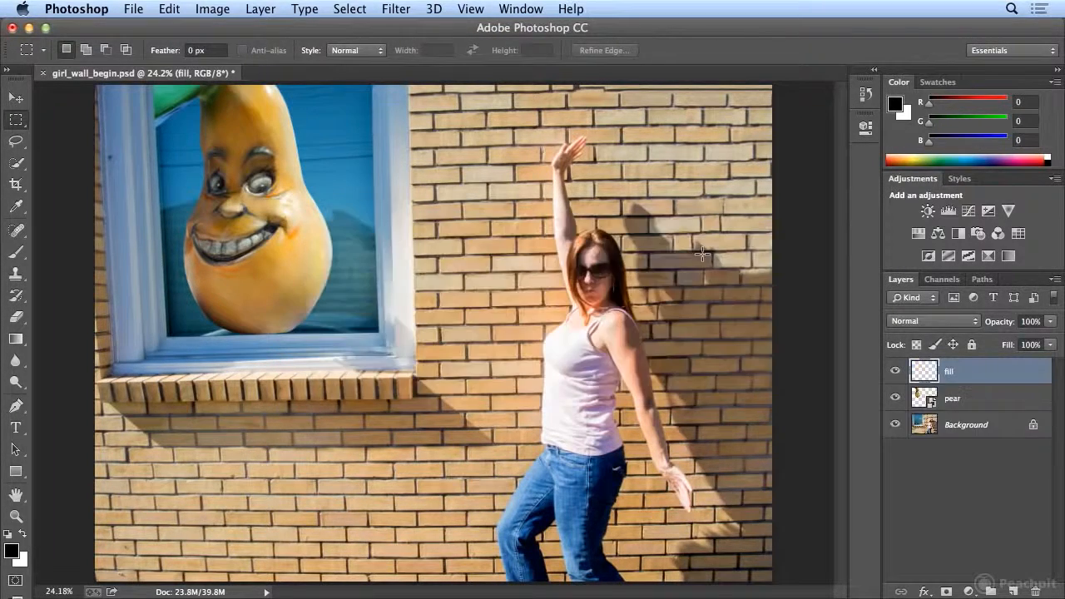
# Step: Hide the pear and Background layers to view the fill layer alone, and show both again
pyautogui.click(897, 401)
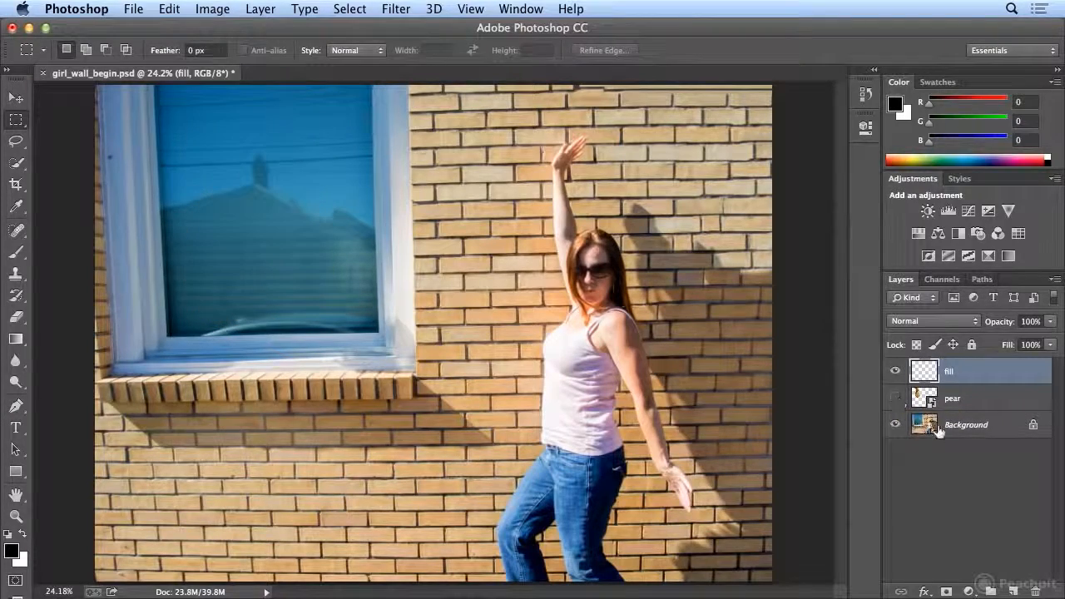
pyautogui.click(895, 426)
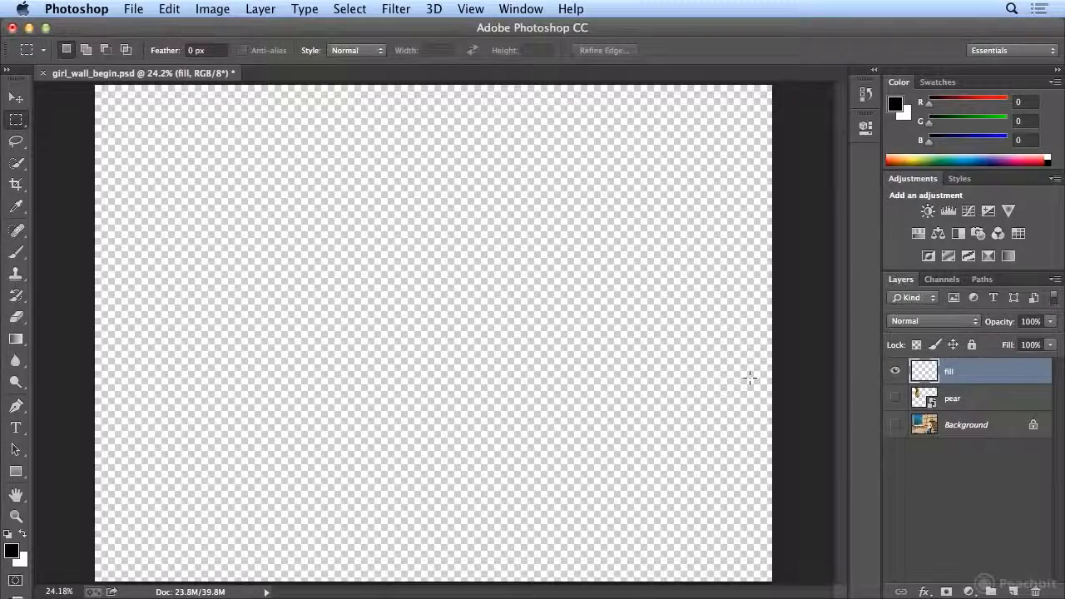
pyautogui.click(896, 398)
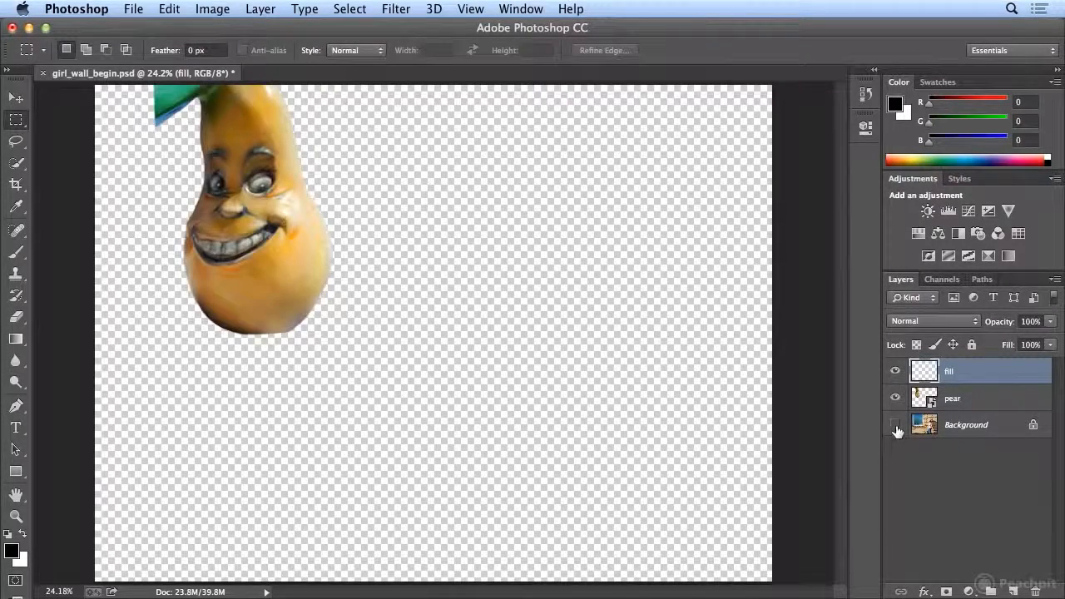
pyautogui.click(895, 425)
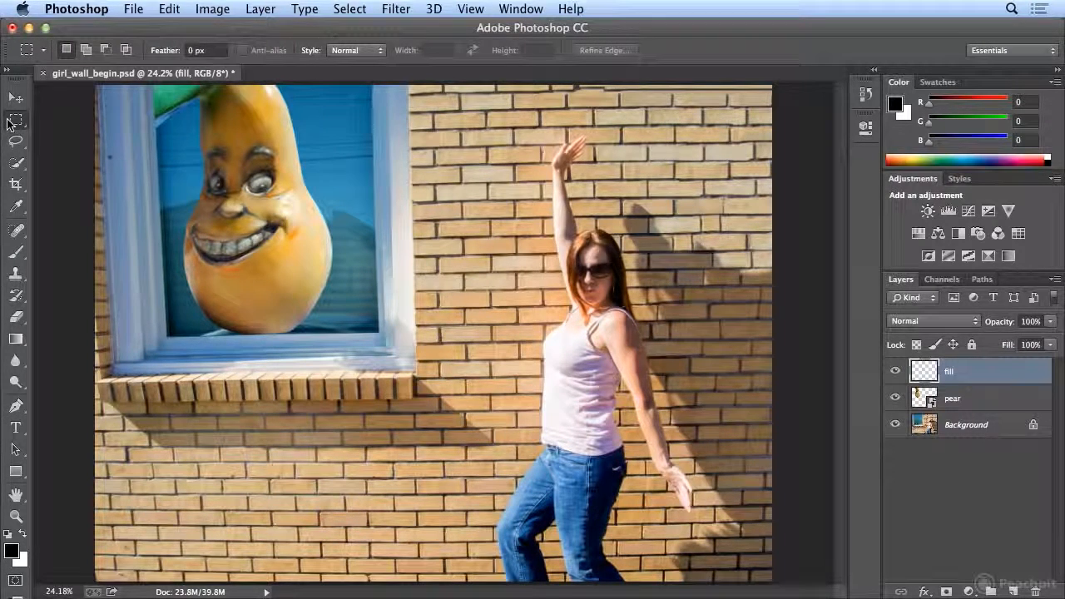
pyautogui.moveTo(86, 410); pyautogui.dragTo(416, 551)
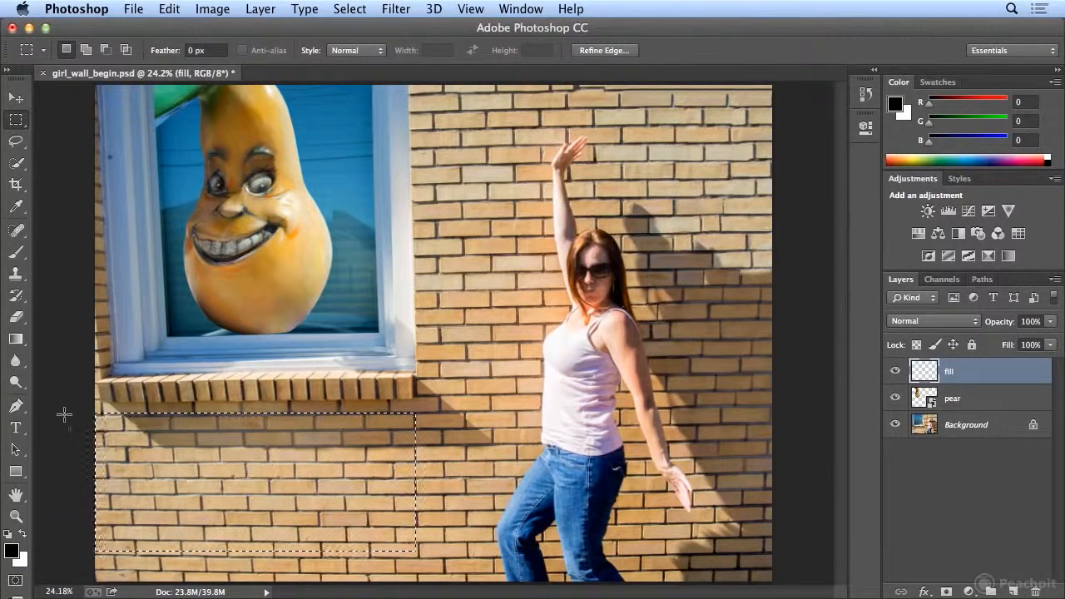
pyautogui.moveTo(151, 456); pyautogui.dragTo(415, 554)
pyautogui.click(43, 428)
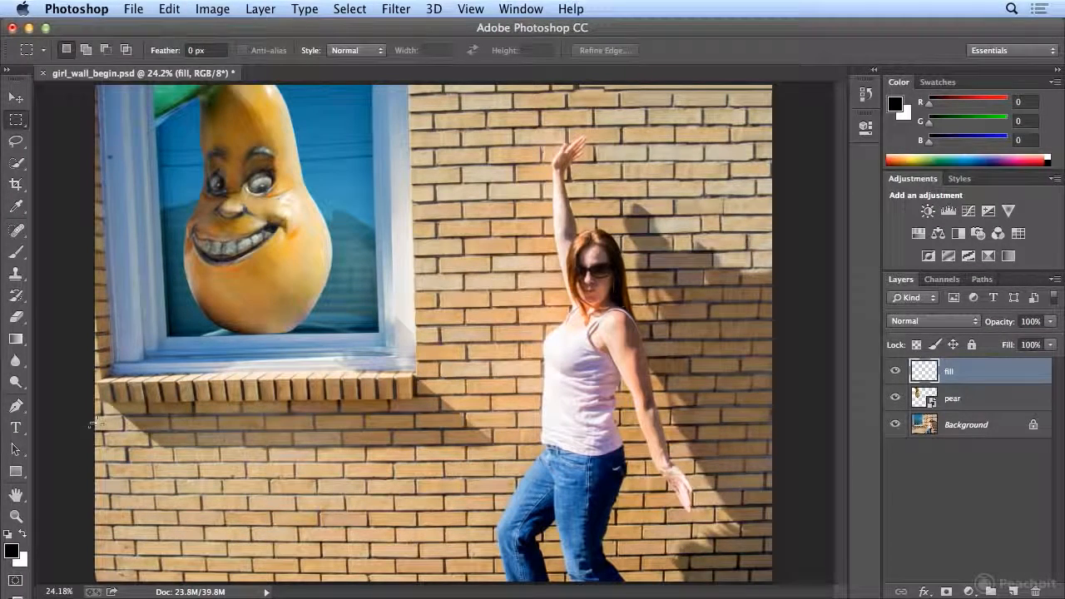
# Step: Select a rectangle of brick wall beneath the window ledge, from the image's edge to the ledge's end, and nudge the outline down
pyautogui.moveTo(198, 480); pyautogui.dragTo(198, 481)
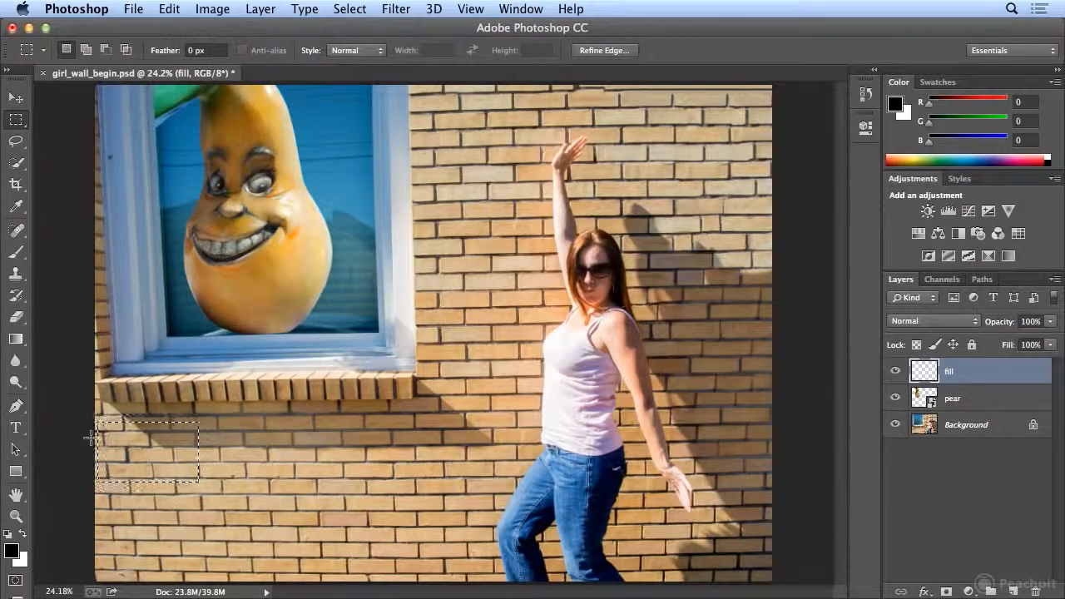
pyautogui.moveTo(287, 526); pyautogui.dragTo(417, 550)
pyautogui.press('Down')
pyautogui.press('Down')
pyautogui.press('Down')
pyautogui.press('Down')
pyautogui.press('Down')
pyautogui.press('Down')
pyautogui.press('Down')
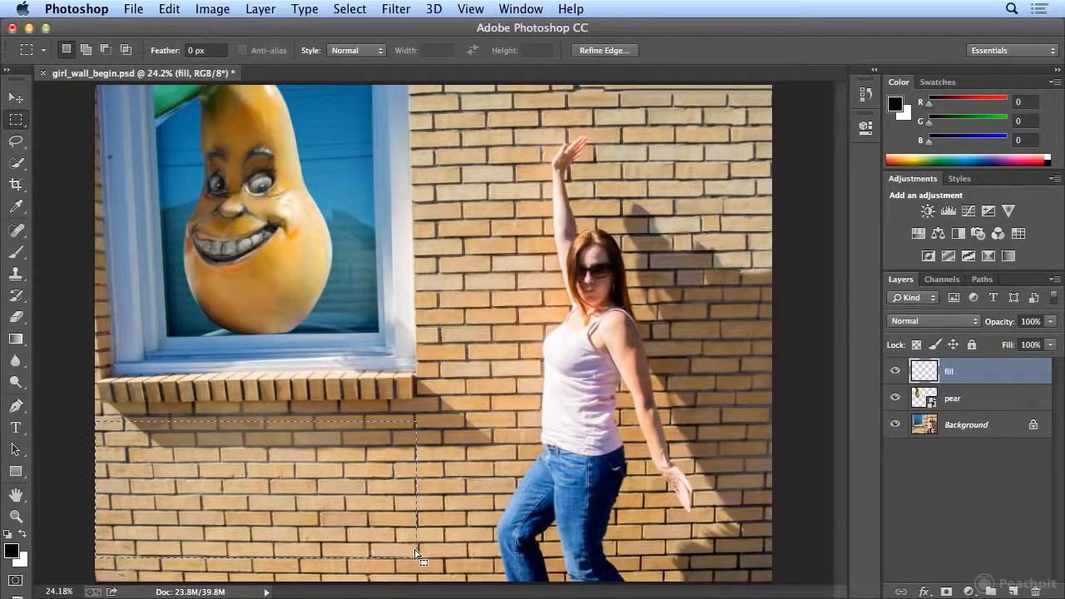
# Step: Fill the selected rectangle on the fill layer with dark green sampled from the pear's leaf, at Normal mode and 100% opacity
pyautogui.click(171, 10)
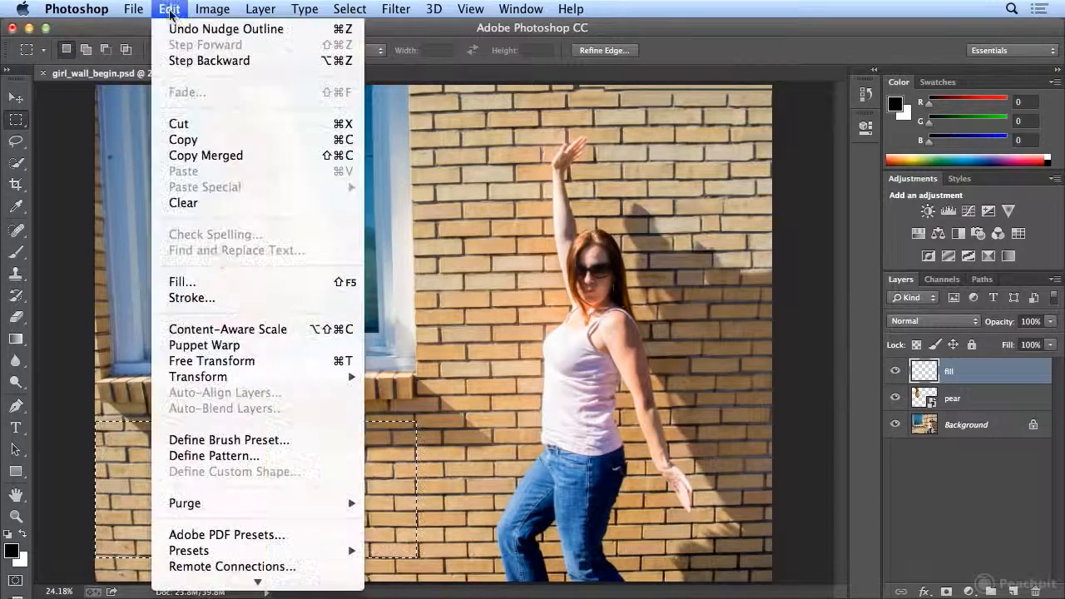
pyautogui.click(218, 282)
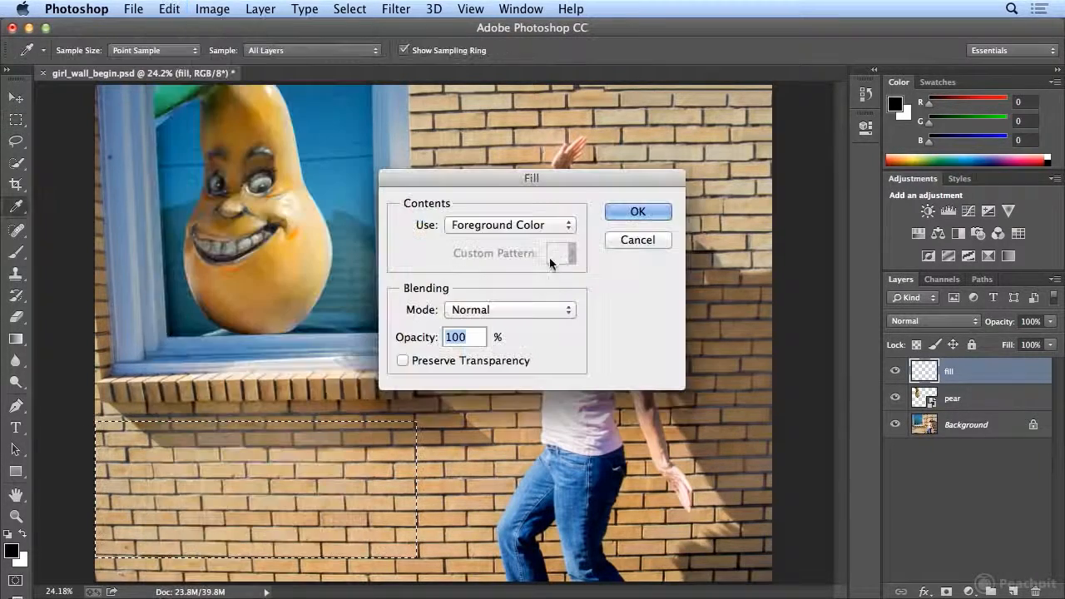
pyautogui.click(516, 227)
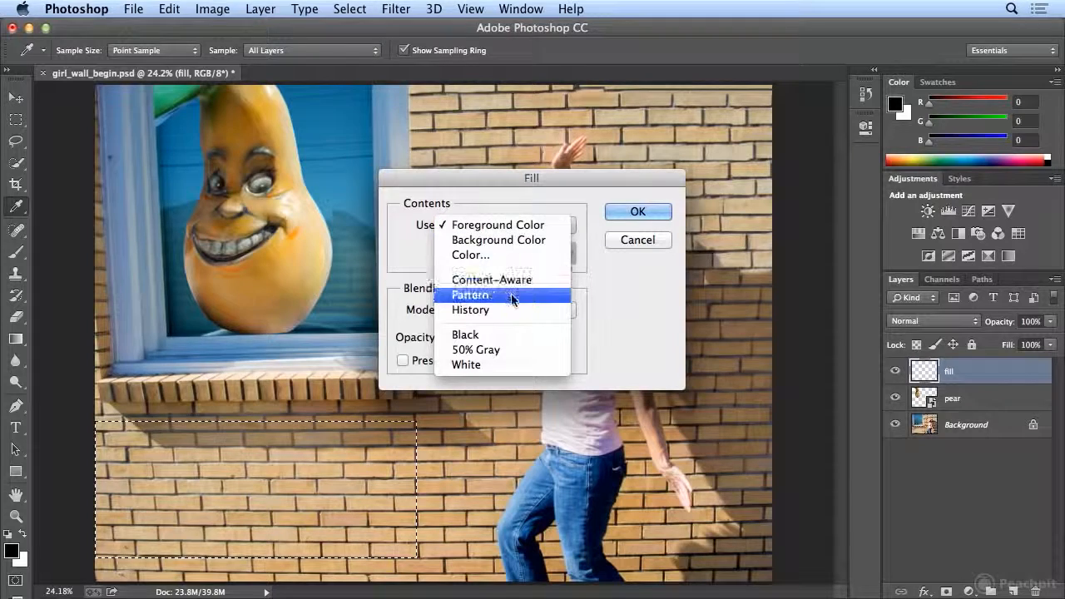
pyautogui.click(515, 255)
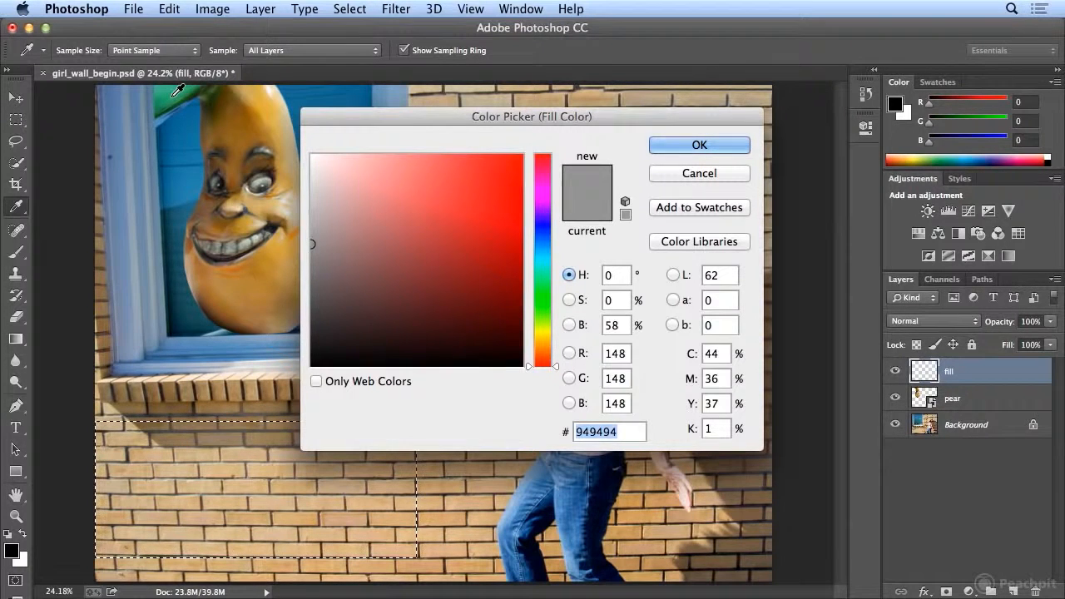
pyautogui.click(176, 100)
pyautogui.moveTo(176, 101); pyautogui.dragTo(169, 105)
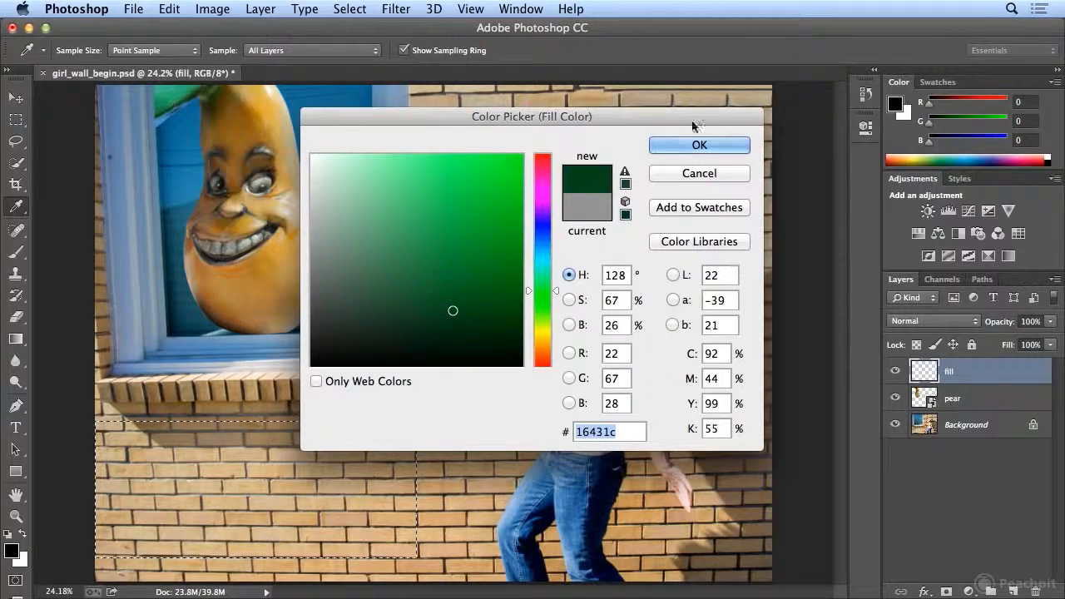
pyautogui.click(684, 147)
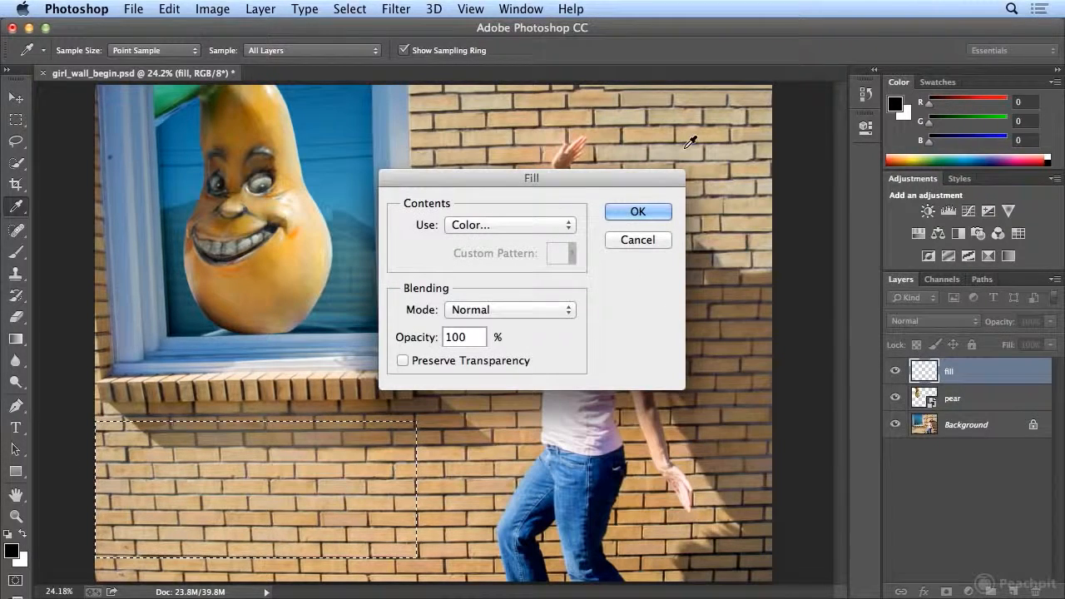
pyautogui.click(638, 212)
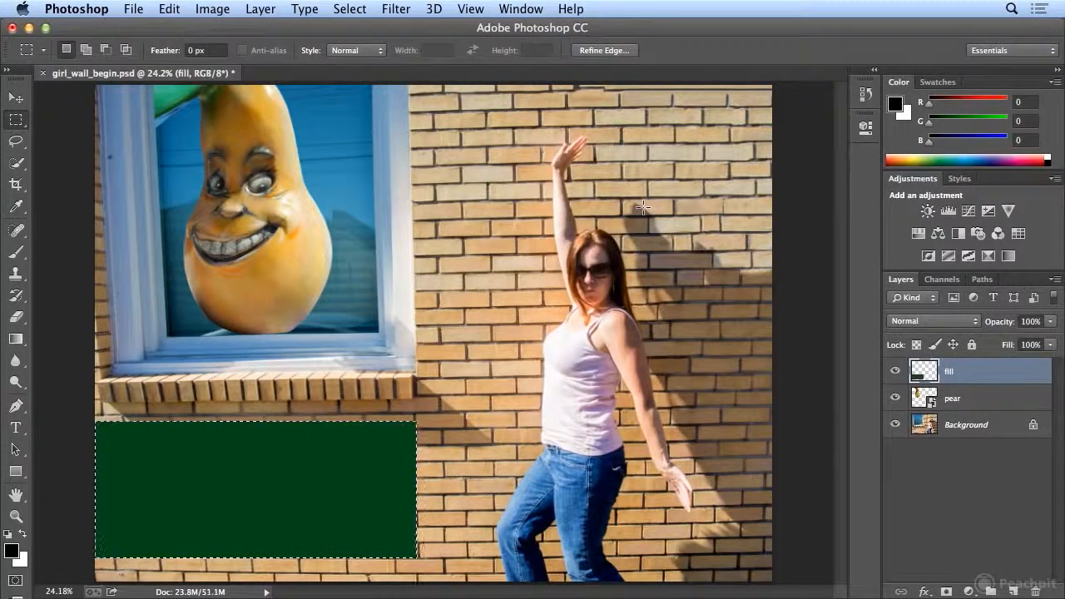
# Step: Deselect the green rectangle and set the fill layer's opacity to 40%
pyautogui.click(350, 8)
pyautogui.click(353, 46)
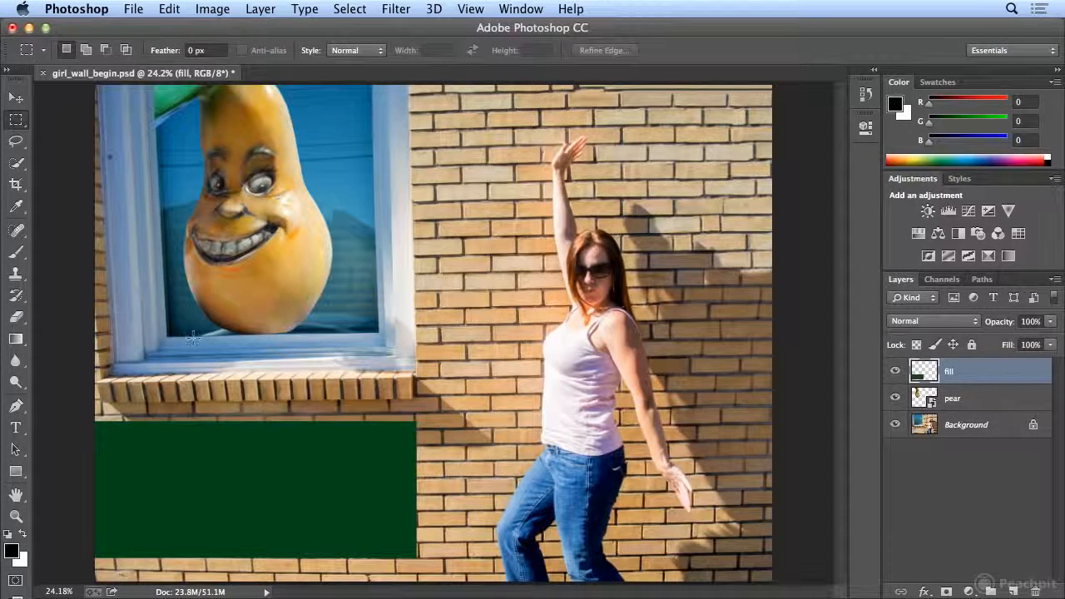
pyautogui.click(1051, 325)
pyautogui.moveTo(1055, 346); pyautogui.dragTo(1004, 343)
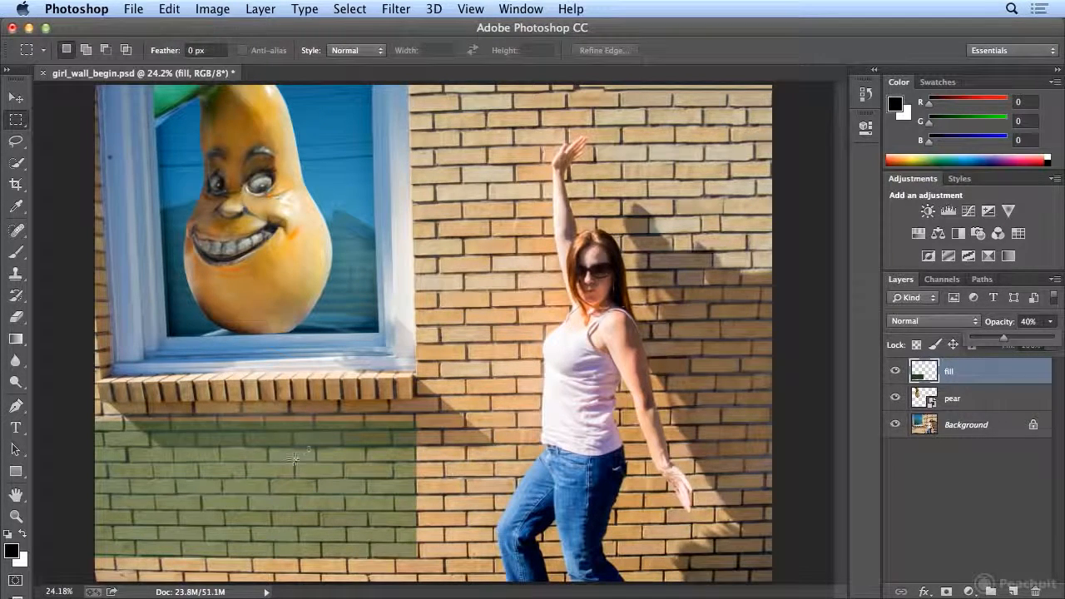
# Step: Add white text on the green panel reading "Dance like" on one line and "nobody is watching" on the next
pyautogui.click(24, 535)
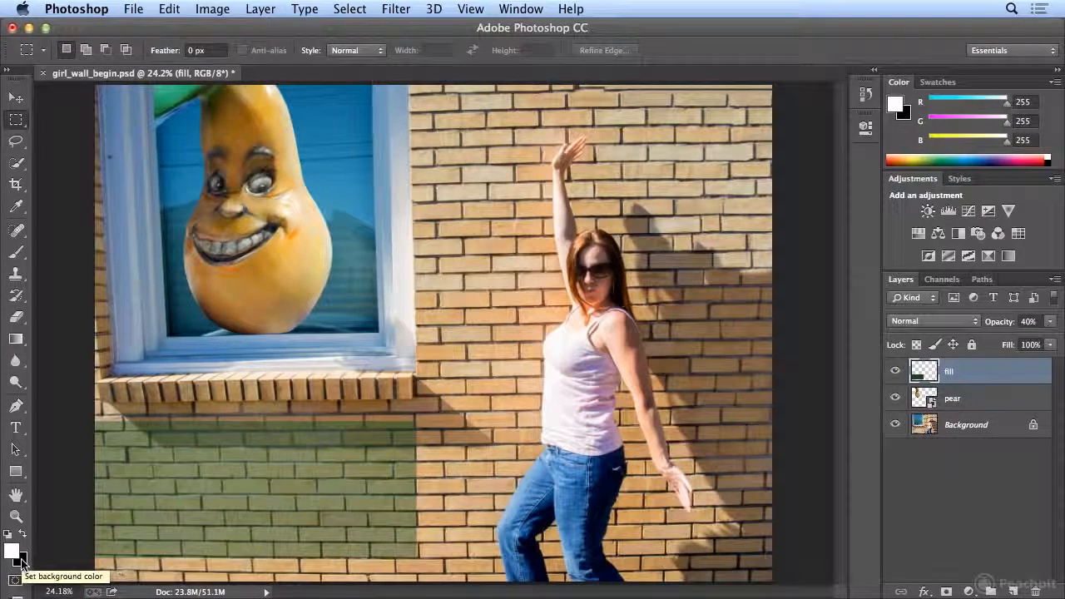
pyautogui.click(14, 431)
pyautogui.click(139, 479)
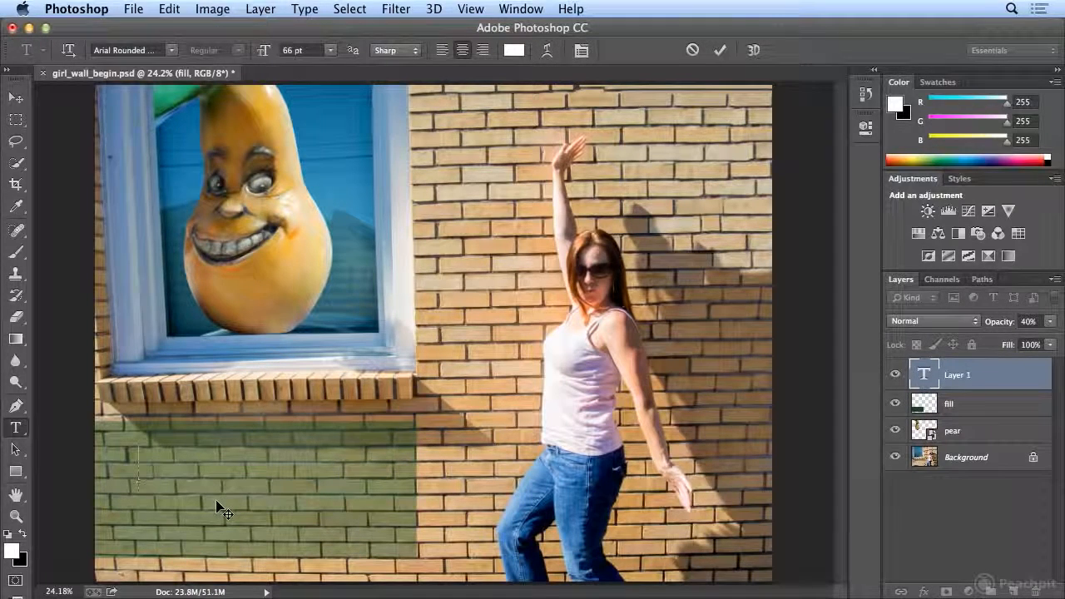
pyautogui.write('Dance')
pyautogui.write(' lin')
pyautogui.press('BackSpace')
pyautogui.write('ke')
pyautogui.write('nobody')
pyautogui.write(' is watchin')
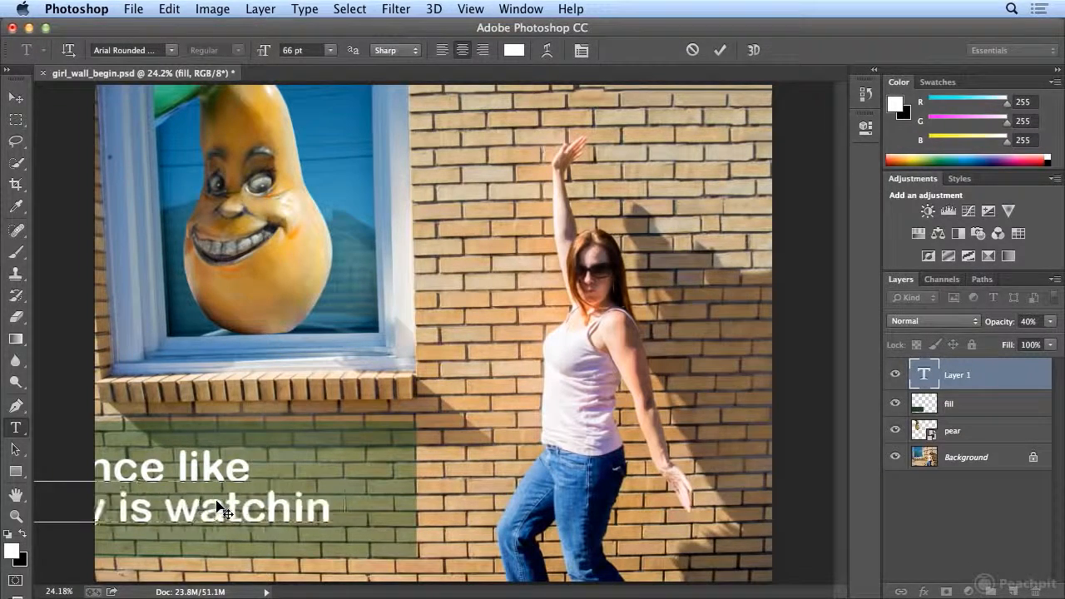
pyautogui.write('g')
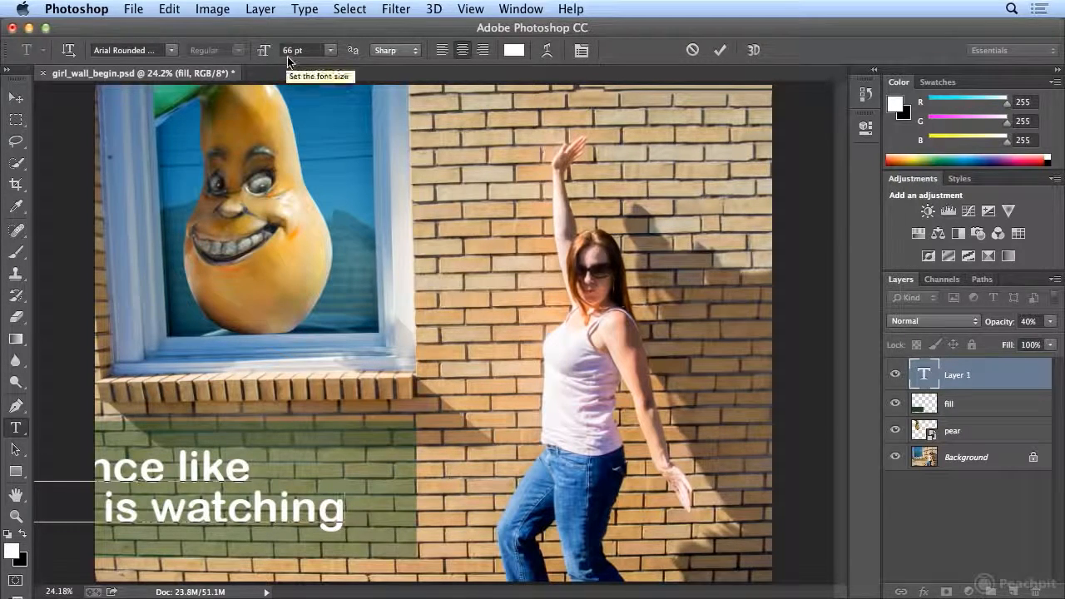
# Step: Left-align all of the text and move it closer to the green panel's left edge
pyautogui.click(340, 12)
pyautogui.click(351, 28)
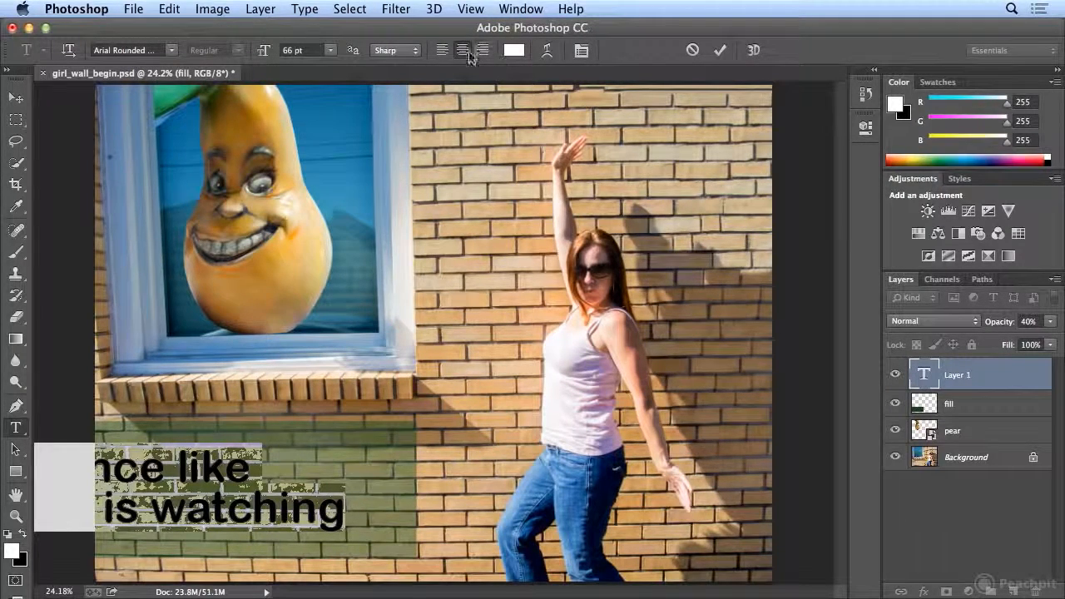
pyautogui.click(442, 53)
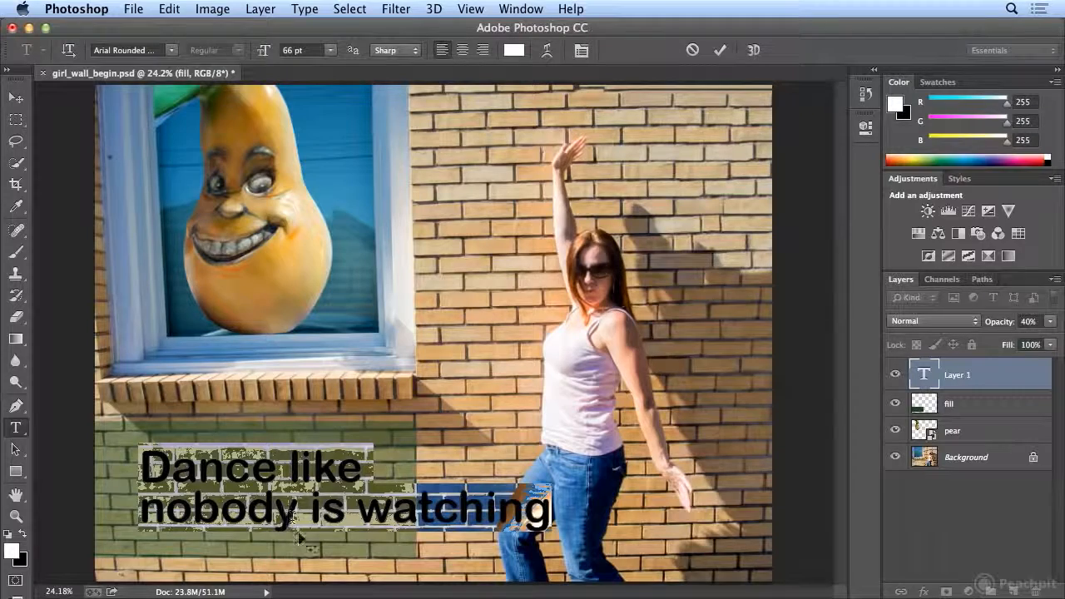
pyautogui.moveTo(295, 553); pyautogui.dragTo(267, 559)
# Step: Nudge the text slightly left and move its line break so "is watching" starts the second line
pyautogui.click(210, 481)
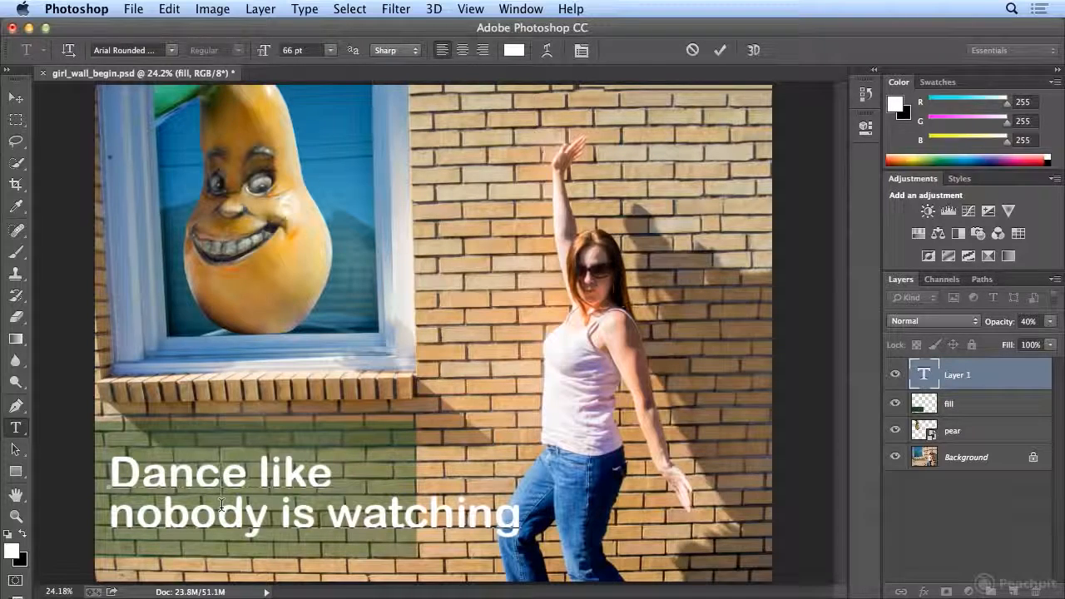
pyautogui.press('super+a')
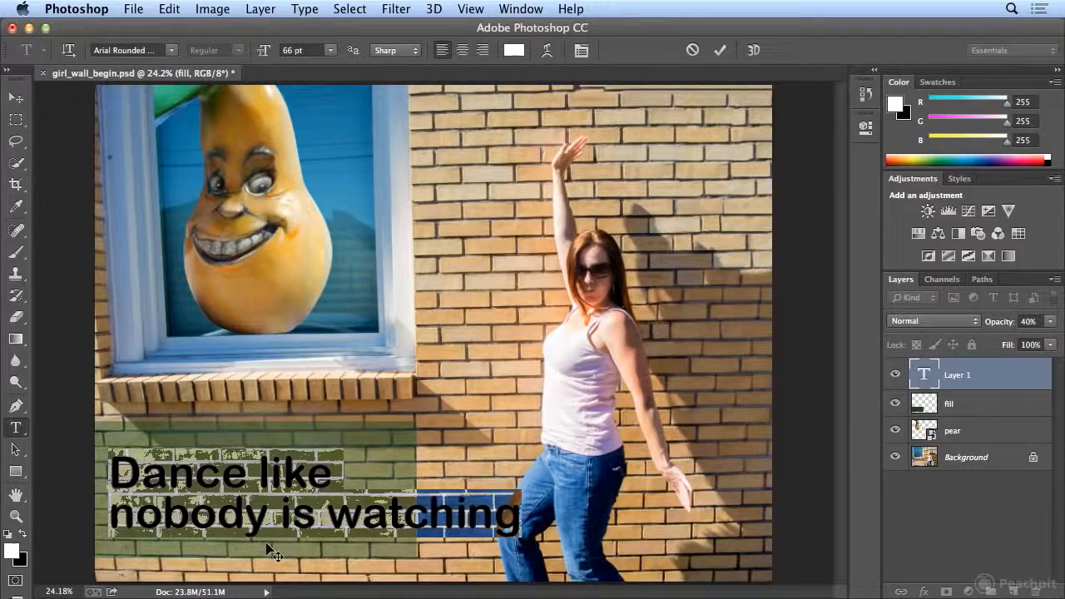
pyautogui.click(250, 512)
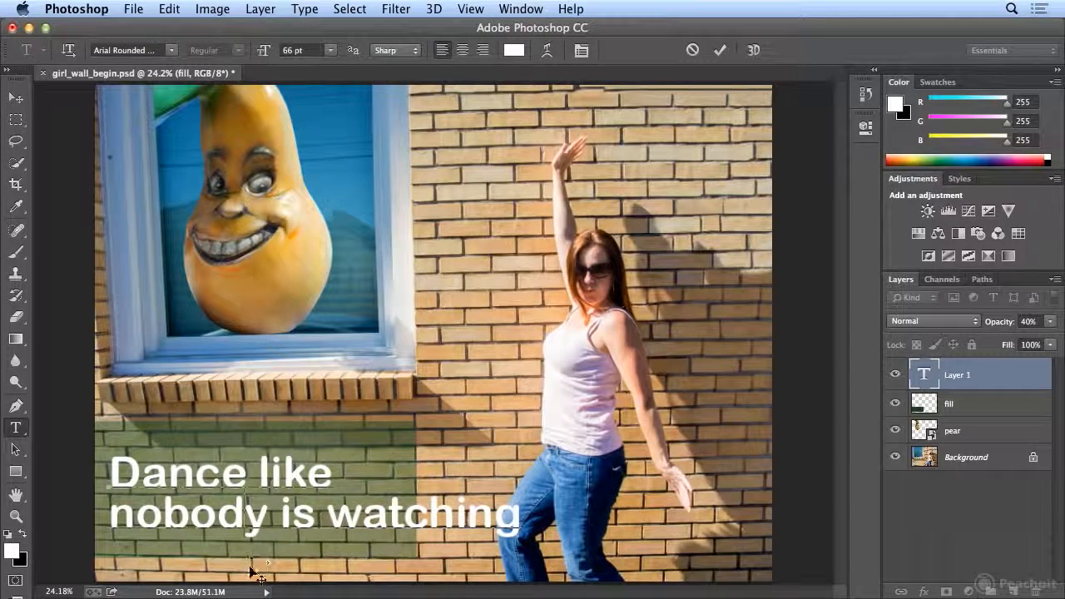
pyautogui.moveTo(290, 567)
pyautogui.mouseDown()
pyautogui.moveTo(280, 566)
pyautogui.moveTo(301, 571)
pyautogui.moveTo(283, 566)
pyautogui.mouseUp()
pyautogui.click(108, 511)
pyautogui.press('BackSpace')
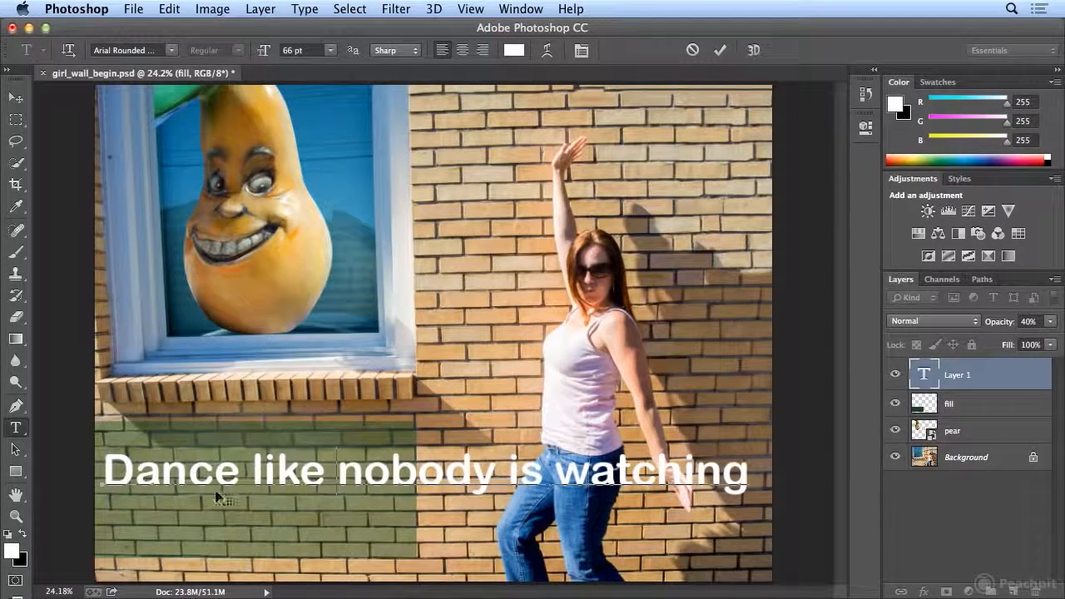
pyautogui.click(508, 473)
pyautogui.press('Return')
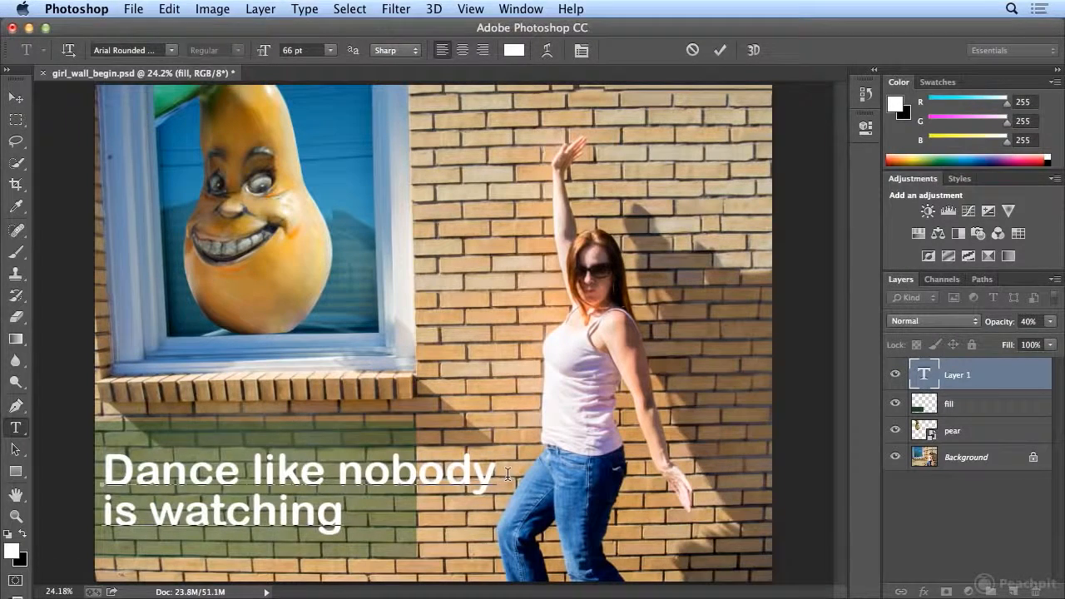
# Step: Format the whole text at 47 pt with 49 pt leading and Optical kerning
pyautogui.press('super+a')
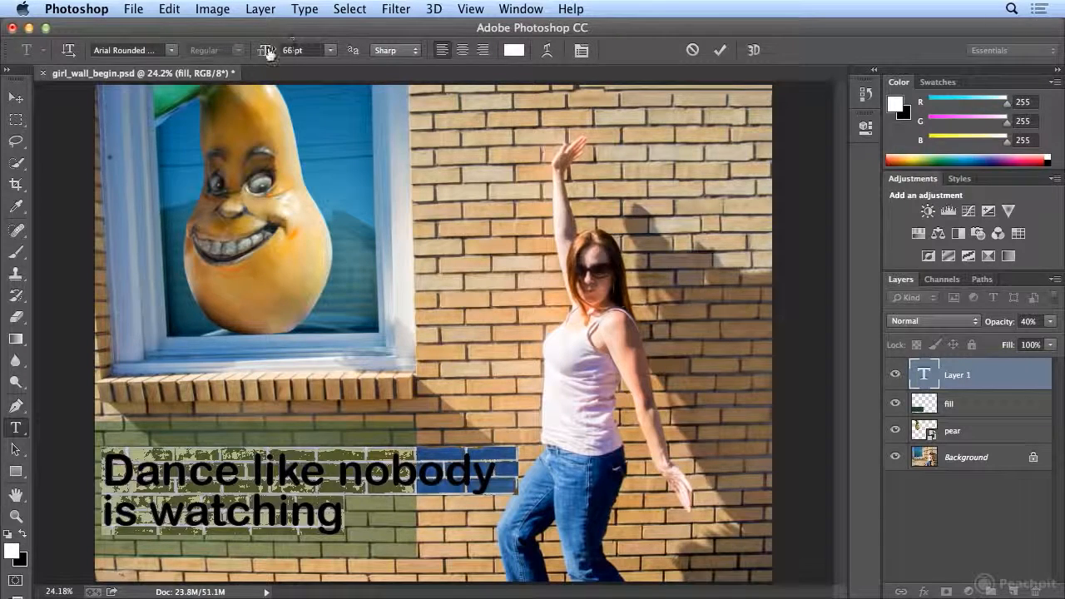
pyautogui.moveTo(268, 50); pyautogui.dragTo(258, 67)
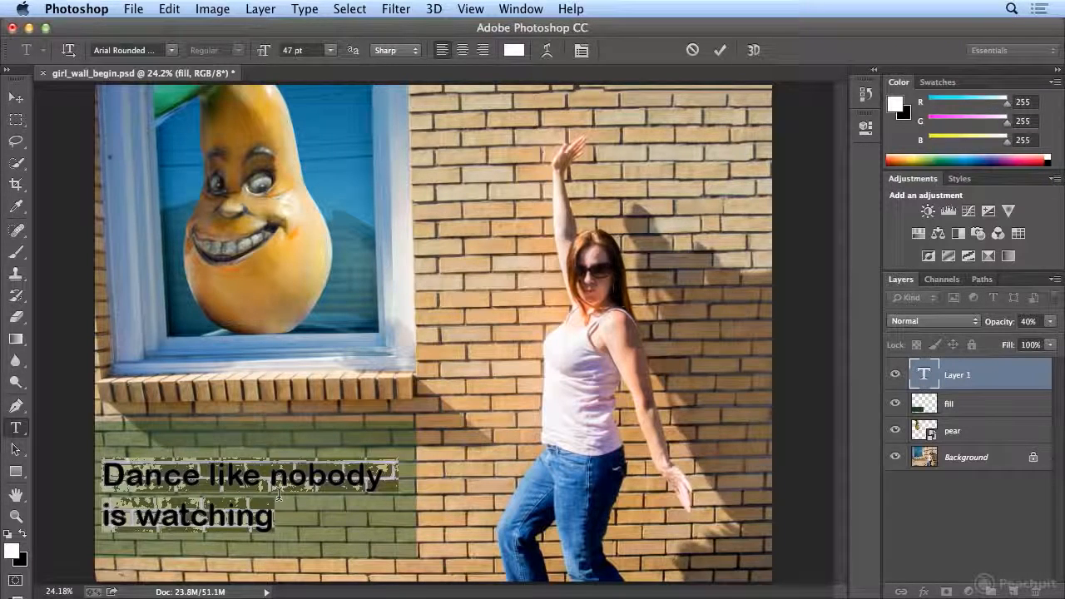
pyautogui.click(580, 52)
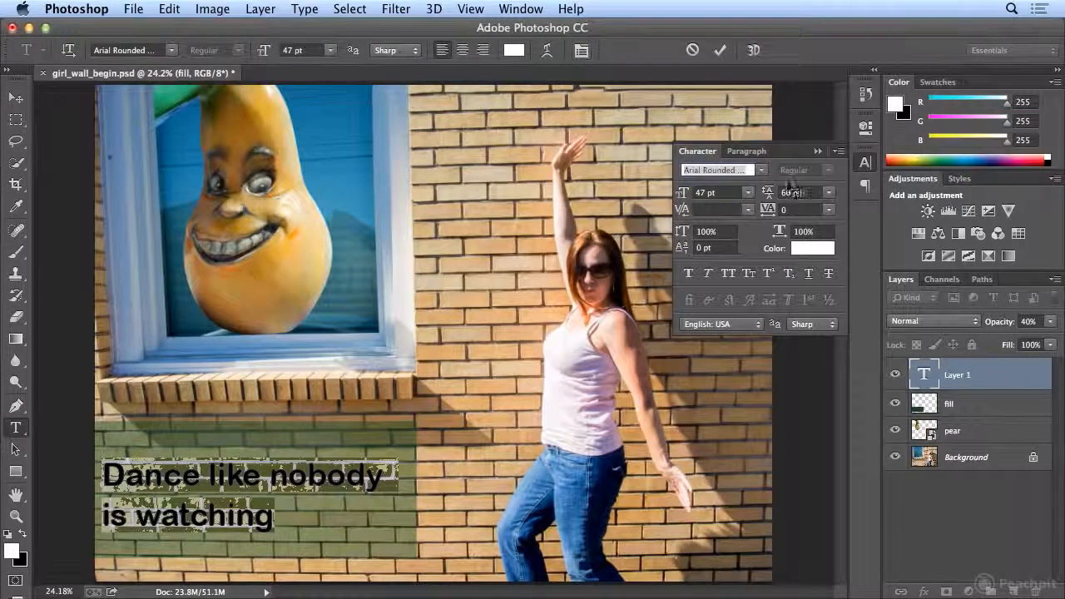
pyautogui.click(829, 194)
pyautogui.click(829, 194)
pyautogui.moveTo(767, 195)
pyautogui.mouseDown()
pyautogui.moveTo(749, 217)
pyautogui.moveTo(757, 211)
pyautogui.mouseUp()
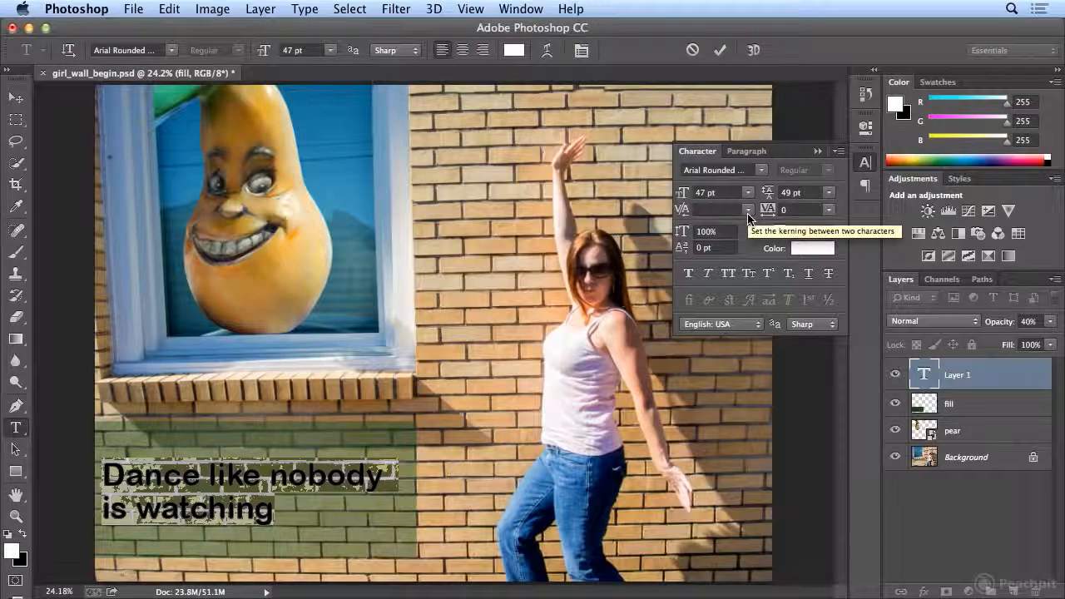
pyautogui.click(749, 210)
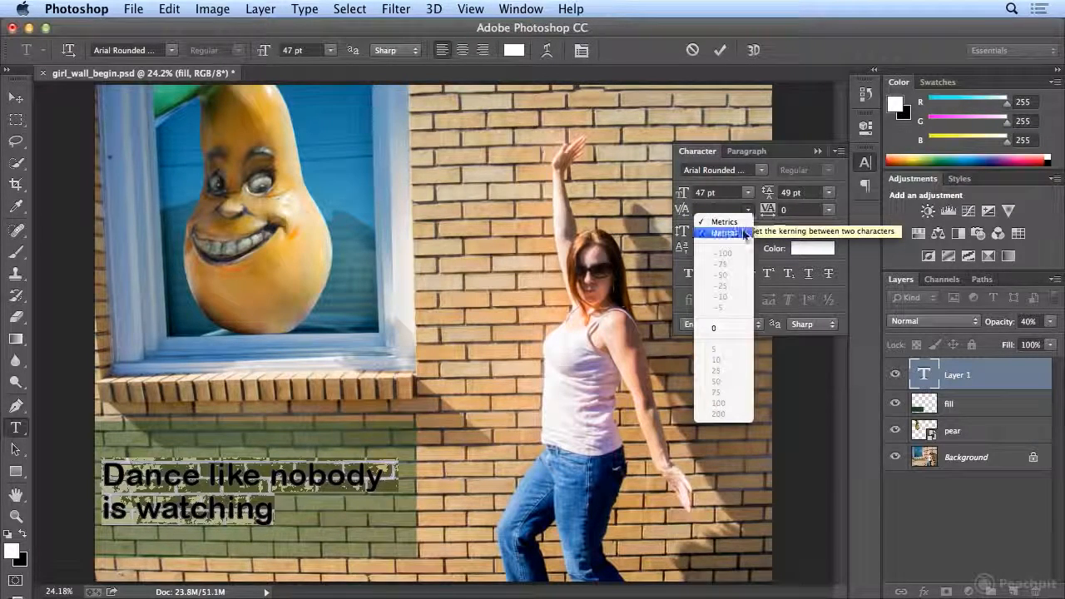
pyautogui.click(741, 232)
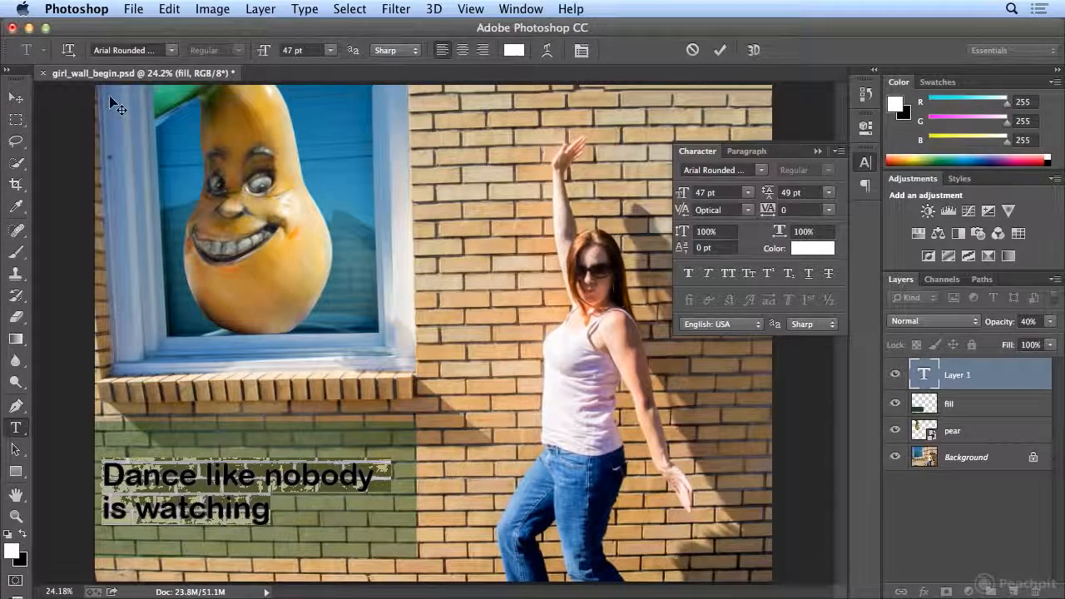
# Step: Try the text in fonts such as Bangla MN, Birch Std, Chalkboard SE and Chalkboard, and return to Arial Rounded MT Bold
pyautogui.click(113, 50)
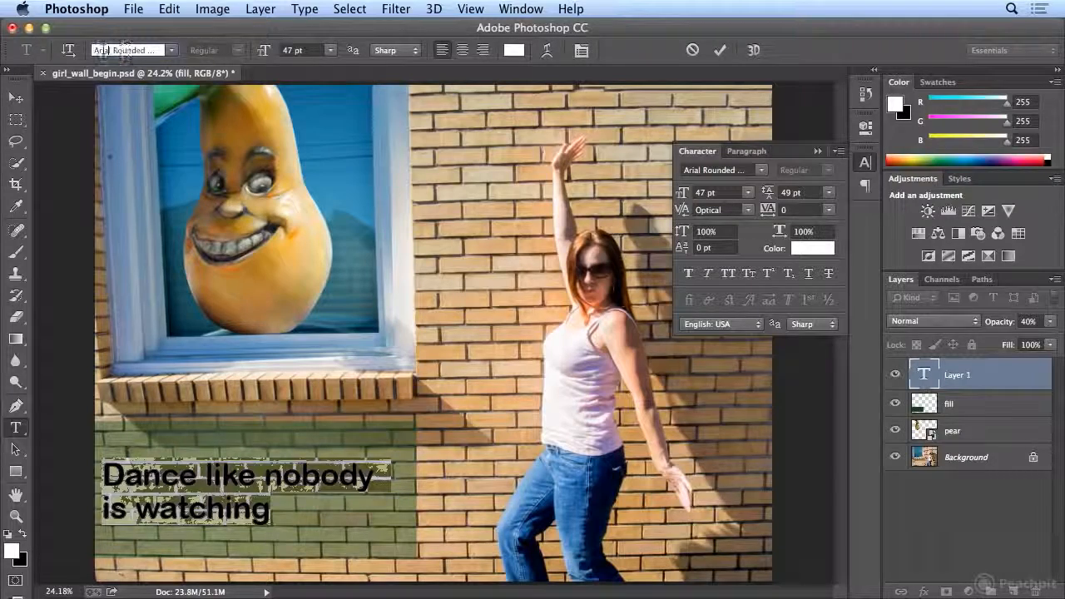
pyautogui.click(171, 51)
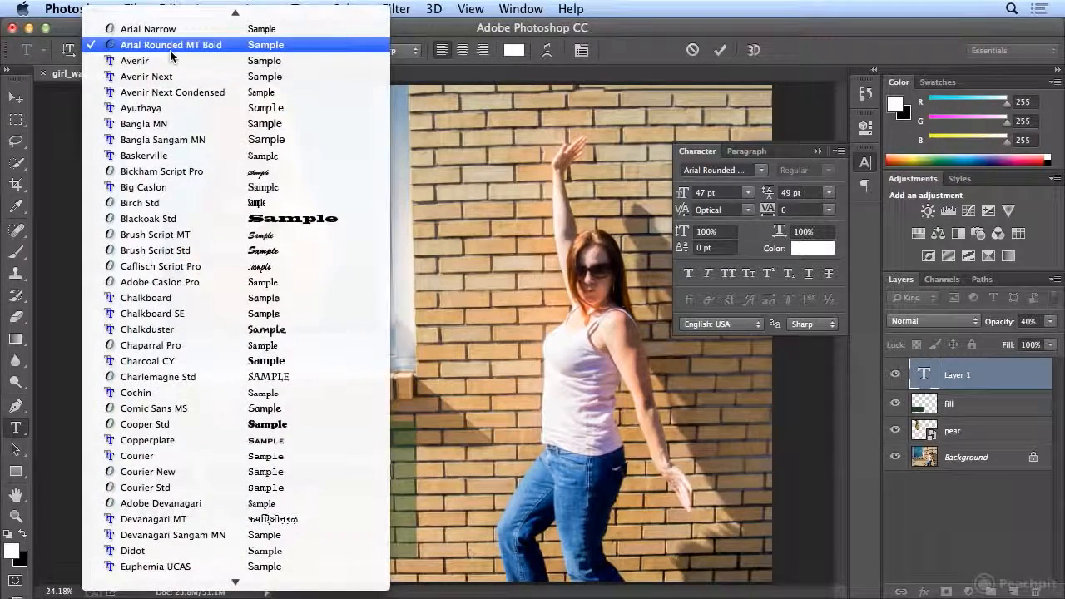
pyautogui.click(112, 44)
pyautogui.write('Avenir')
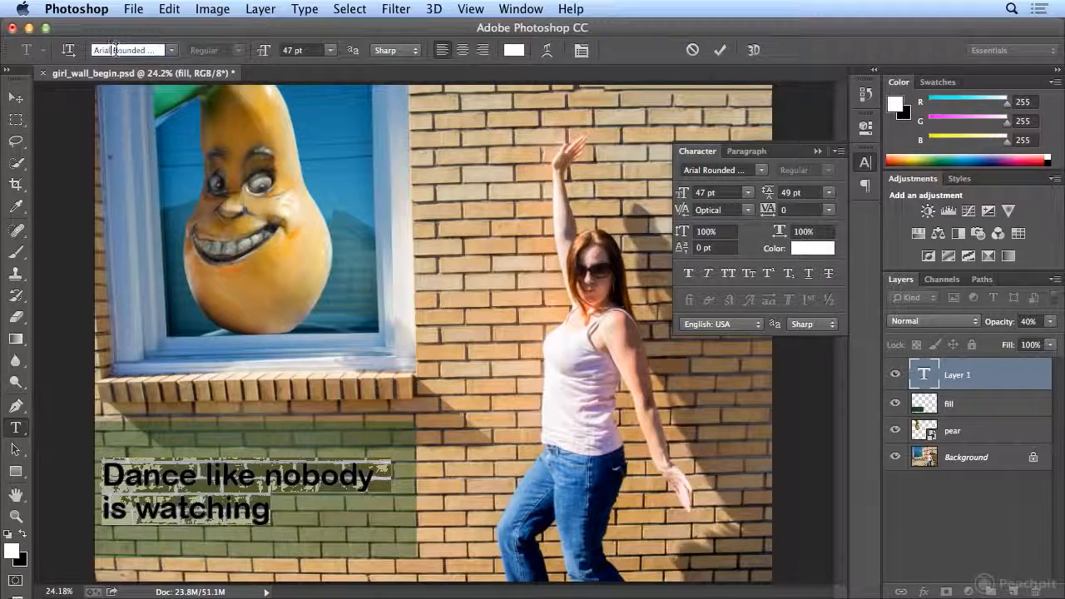
pyautogui.press('Return')
pyautogui.press('Down')
pyautogui.press('Down')
pyautogui.press('Down')
pyautogui.press('Down')
pyautogui.press('Down')
pyautogui.press('Down')
pyautogui.press('Down')
pyautogui.press('Down')
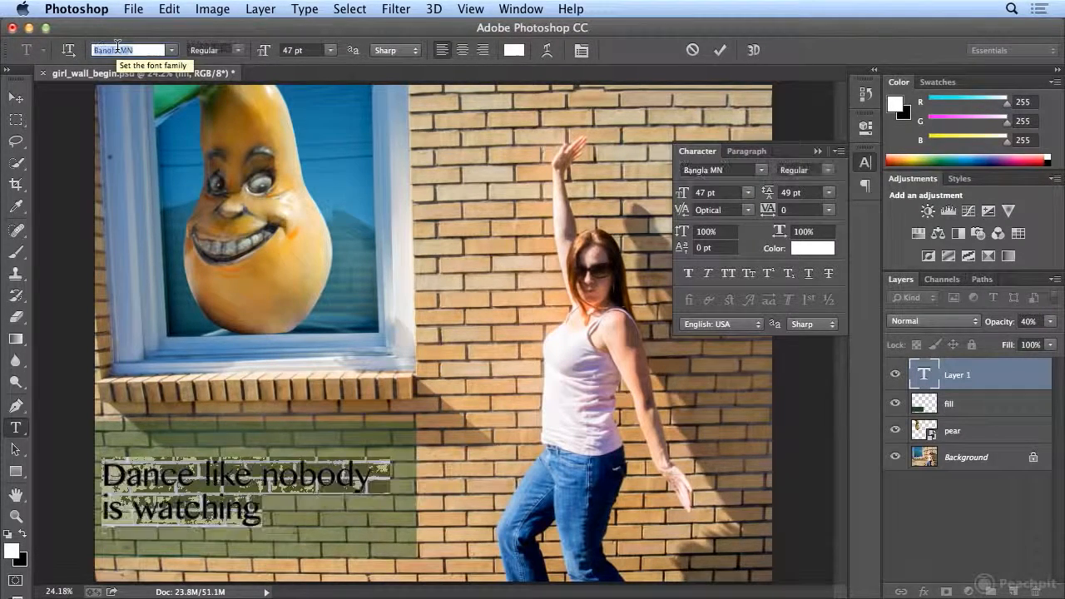
pyautogui.press('Down')
pyautogui.press('Down')
pyautogui.press('Down')
pyautogui.press('Down')
pyautogui.press('Down')
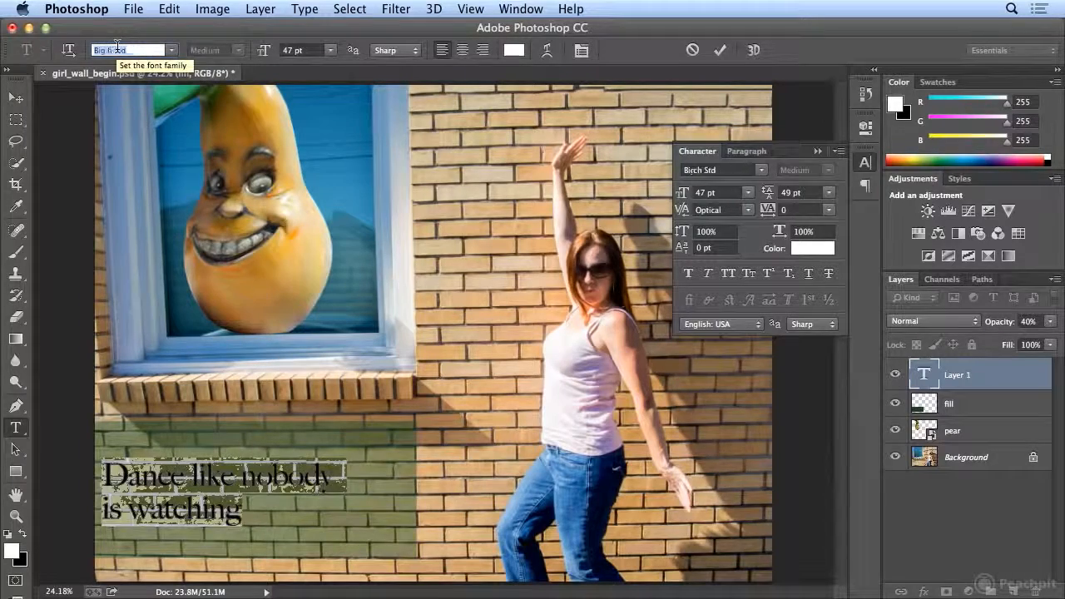
pyautogui.press('Down')
pyautogui.press('Down')
pyautogui.press('Down')
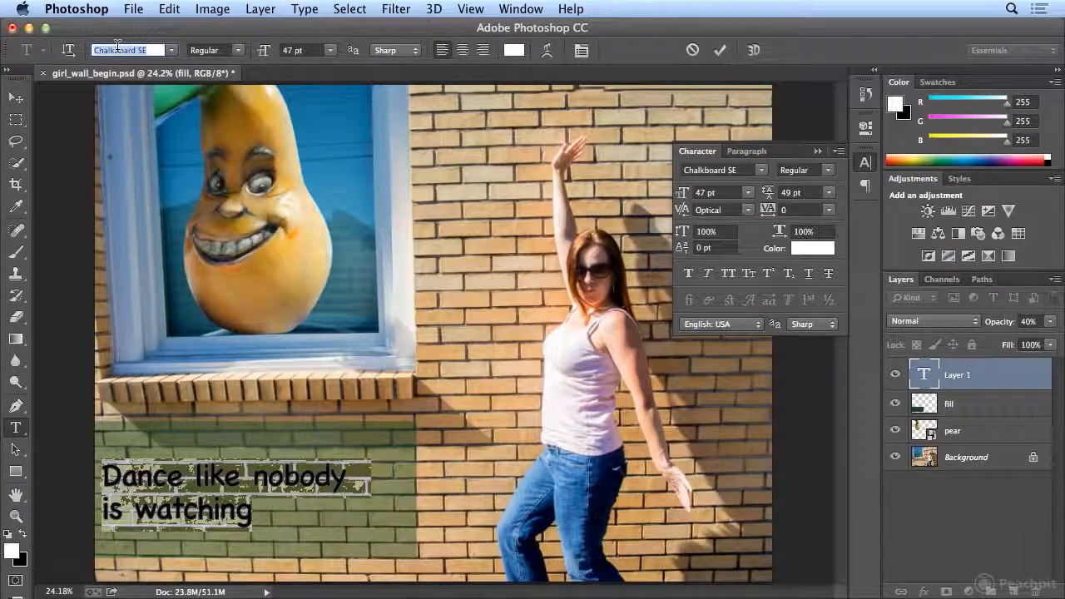
pyautogui.press('Up')
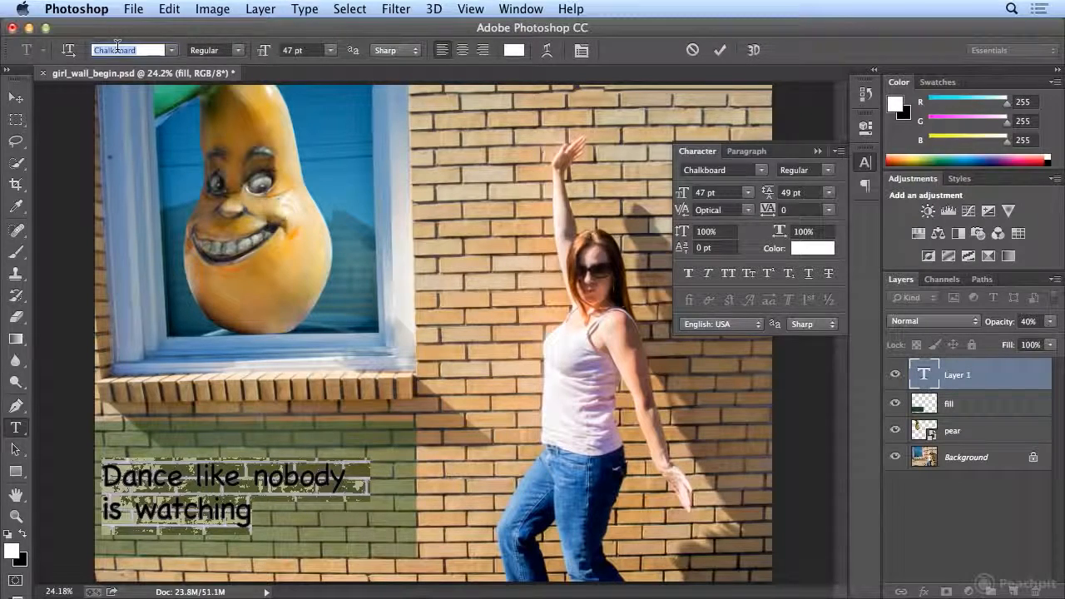
pyautogui.click(172, 51)
pyautogui.scroll(10, 175, 60)
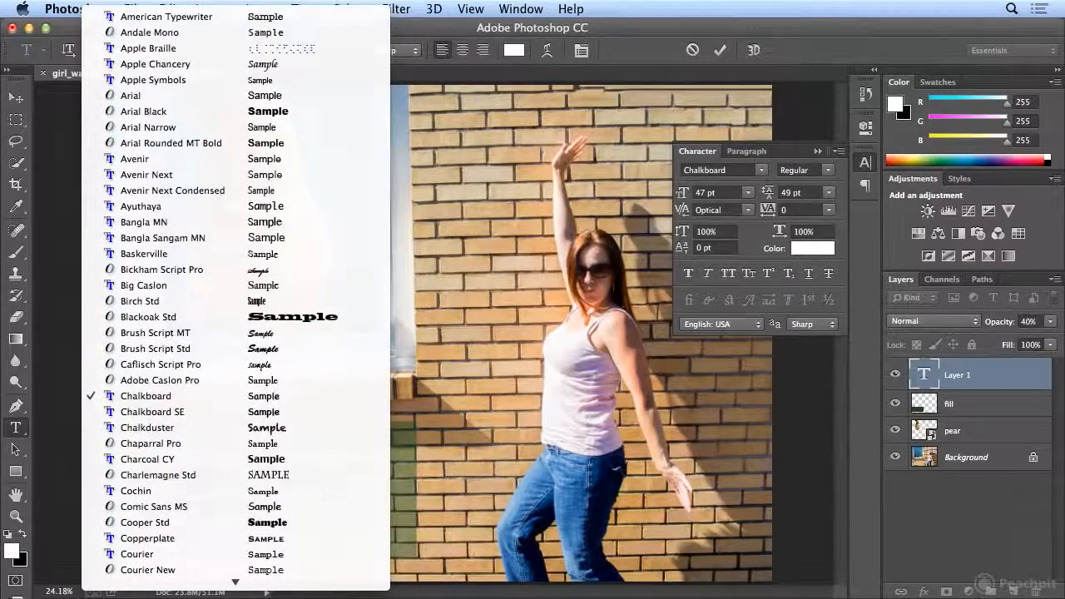
pyautogui.click(183, 143)
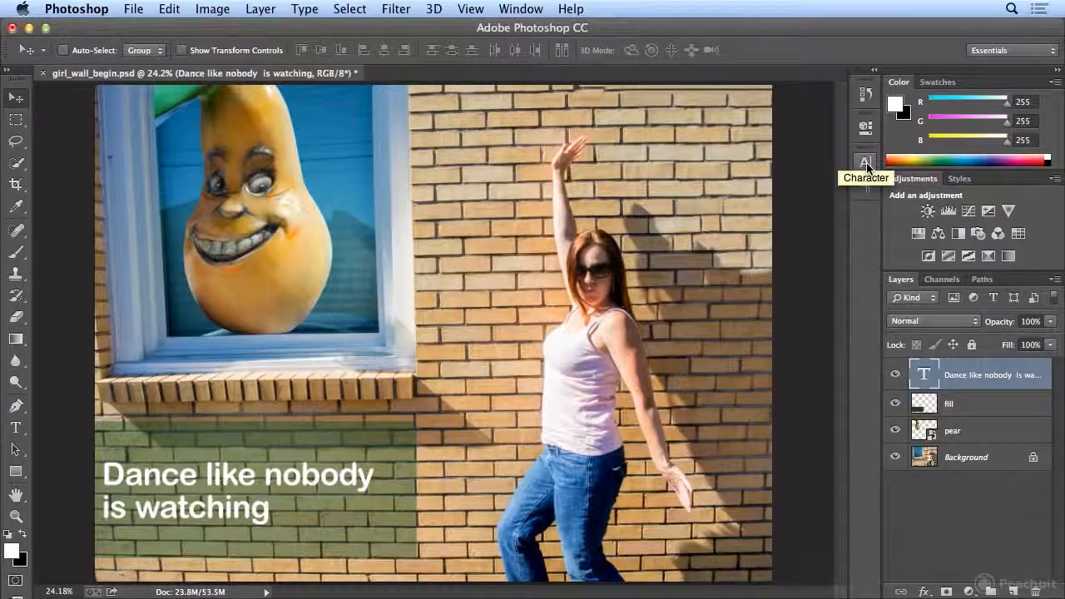
# Step: Hide and show the fill layer to compare the white text with and without the green panel behind it
pyautogui.click(895, 404)
pyautogui.click(895, 403)
pyautogui.click(896, 403)
pyautogui.click(896, 404)
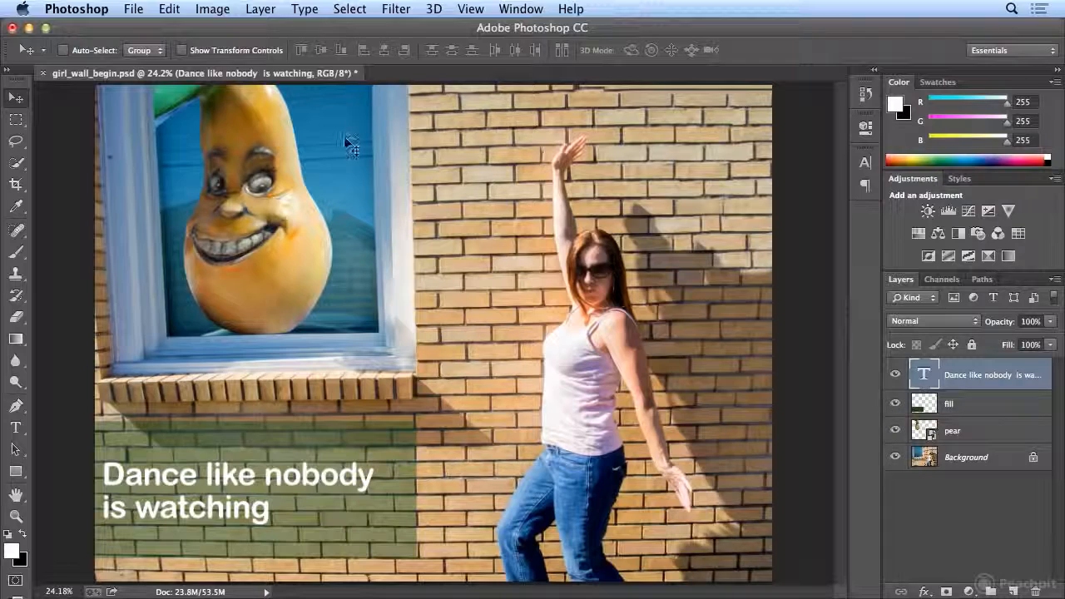
pyautogui.click(133, 8)
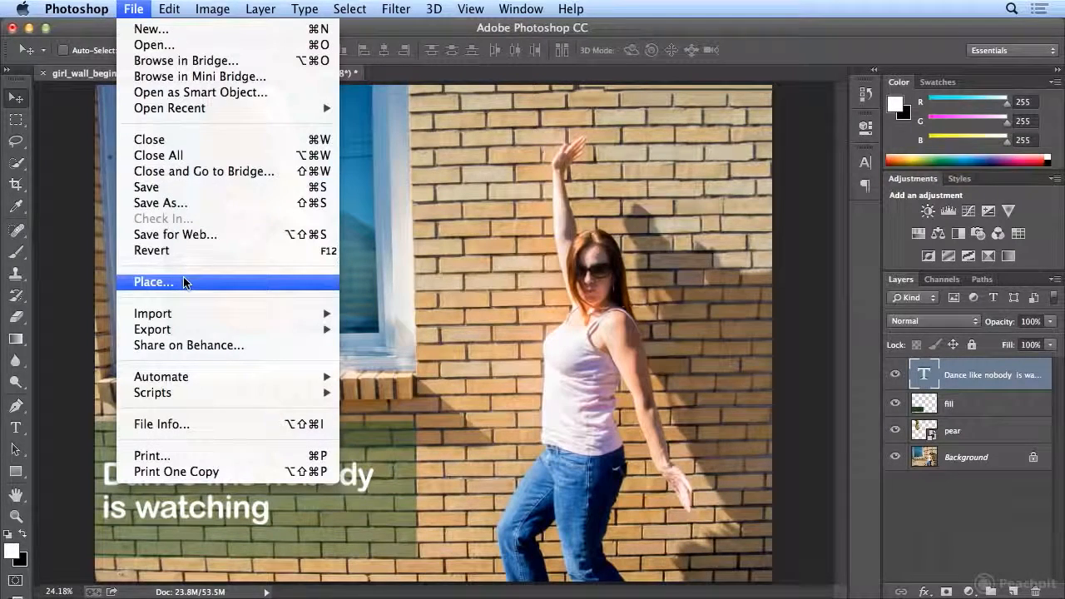
pyautogui.click(129, 8)
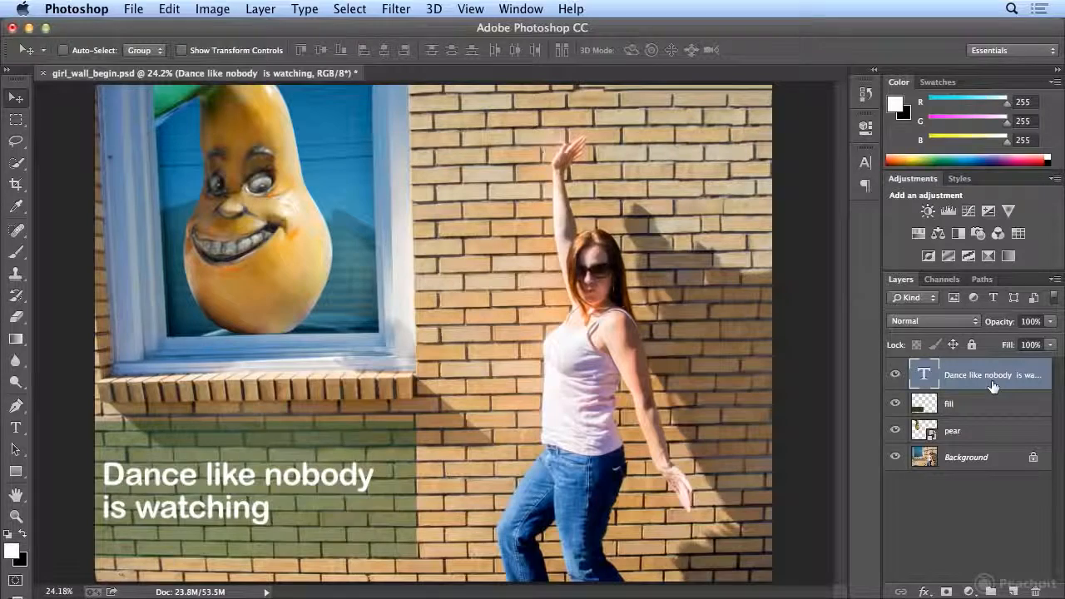
# Step: Nudge the text layer a little to the right within the green panel
pyautogui.hotkey('shift', 'Right')
pyautogui.hotkey('shift', 'Right')
pyautogui.hotkey('shift', 'Right')
pyautogui.hotkey('shift', 'Right')
pyautogui.hotkey('shift', 'Right')
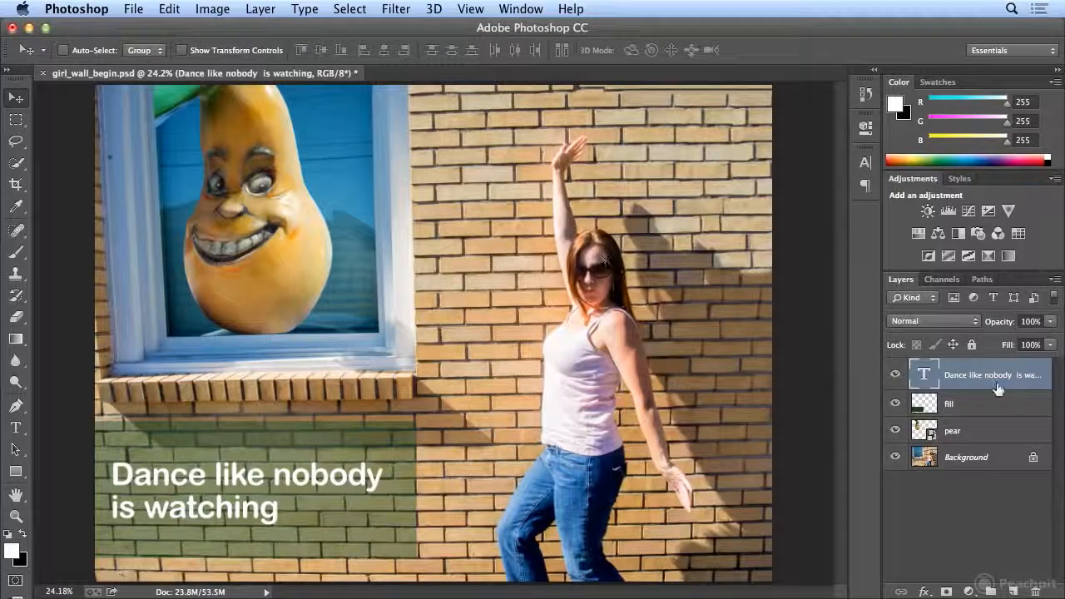
# Step: Try the Darken blend mode on the pear layer and change it to Soft Light
pyautogui.click(995, 435)
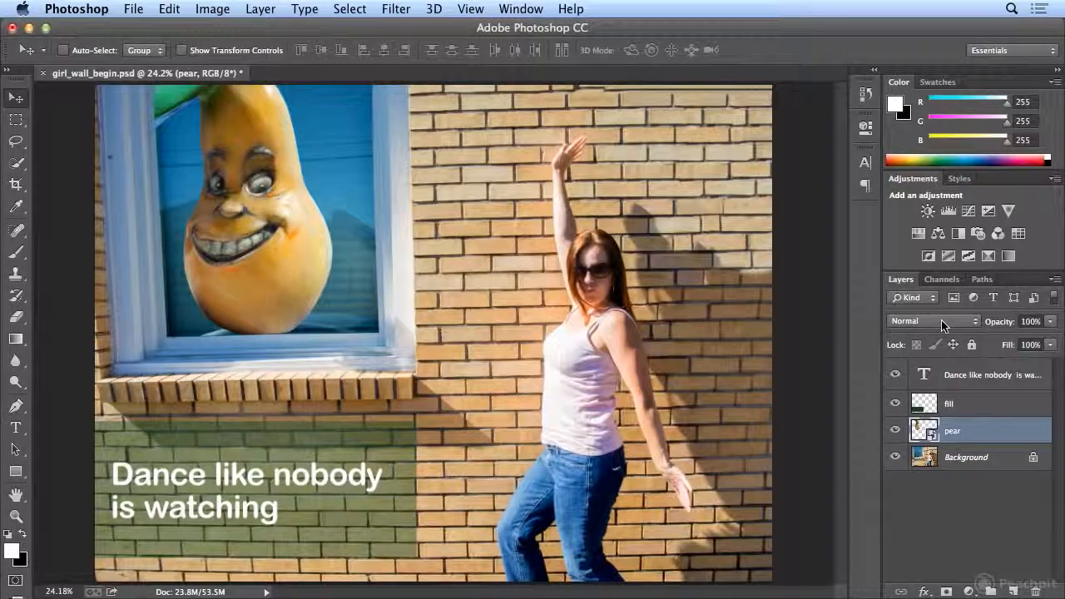
pyautogui.click(942, 323)
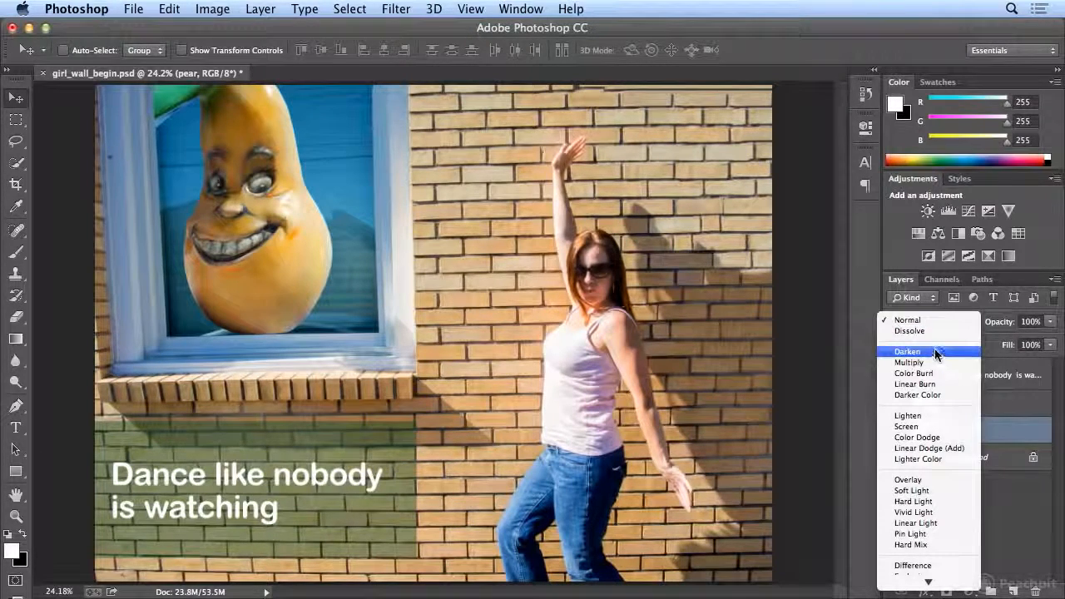
pyautogui.click(937, 353)
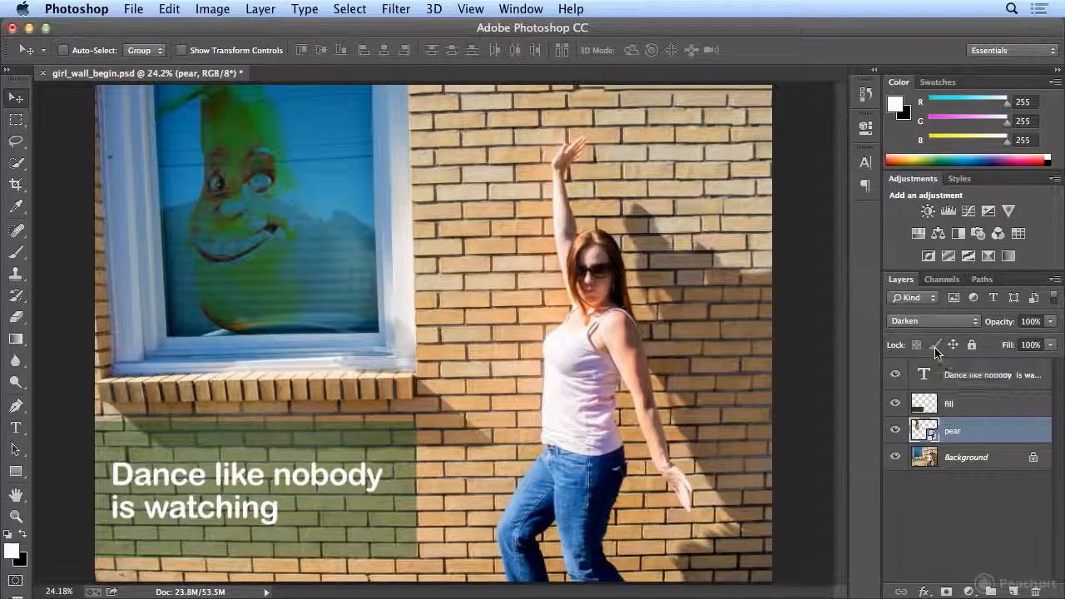
pyautogui.click(939, 324)
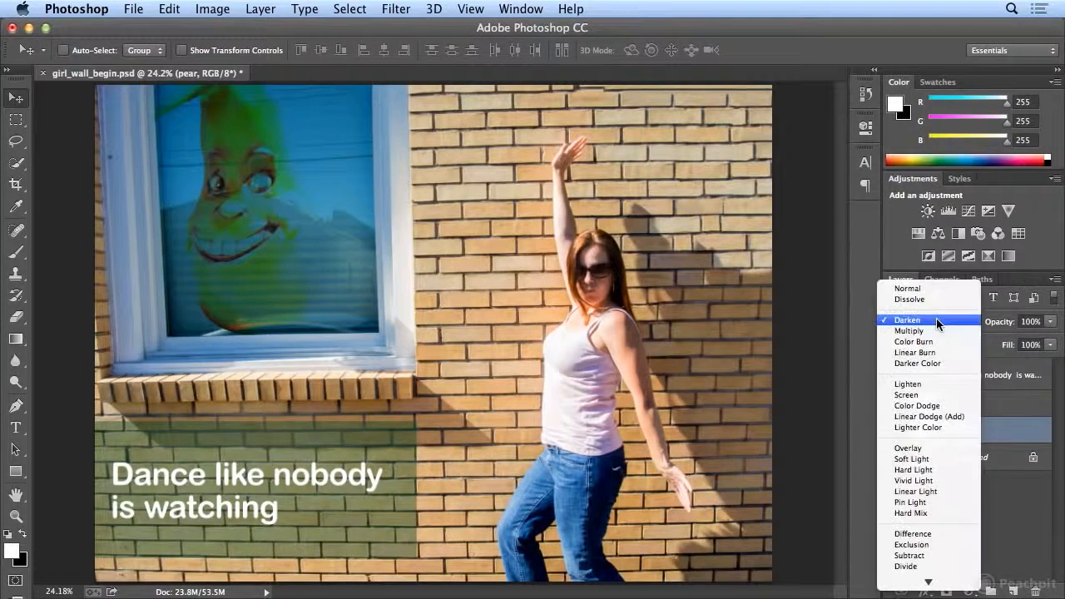
pyautogui.click(943, 458)
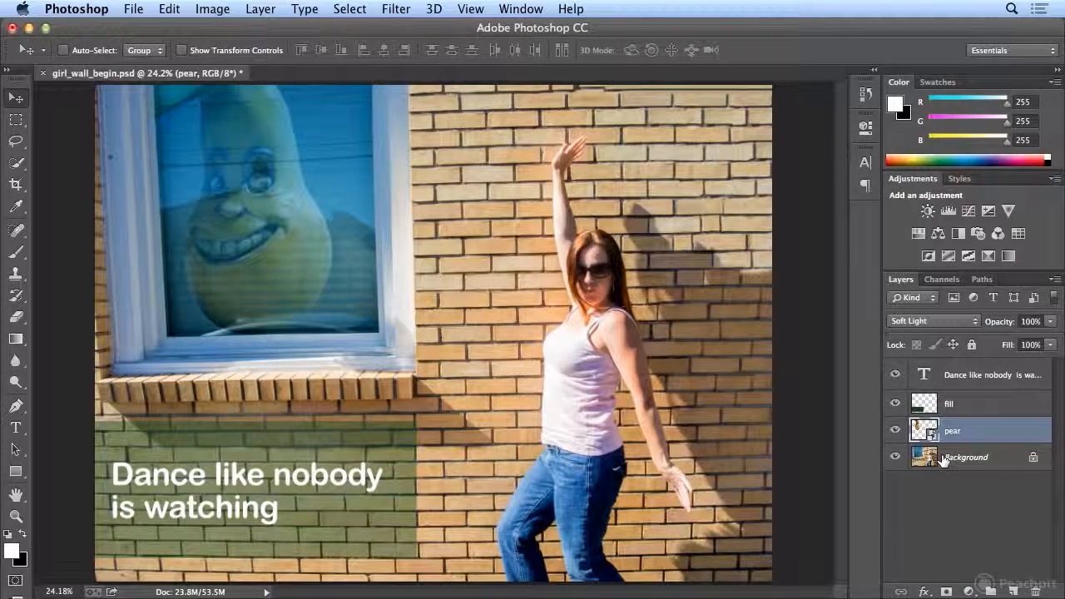
# Step: Compare Hard Light and Vivid Light on the pear layer and return its blend mode to Soft Light
pyautogui.click(930, 322)
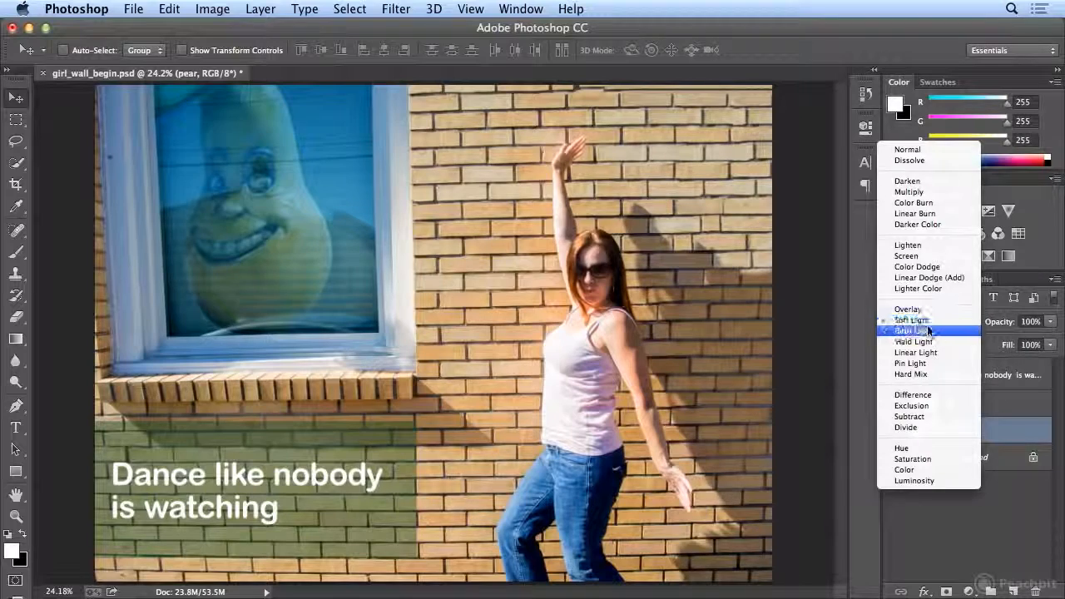
pyautogui.click(928, 332)
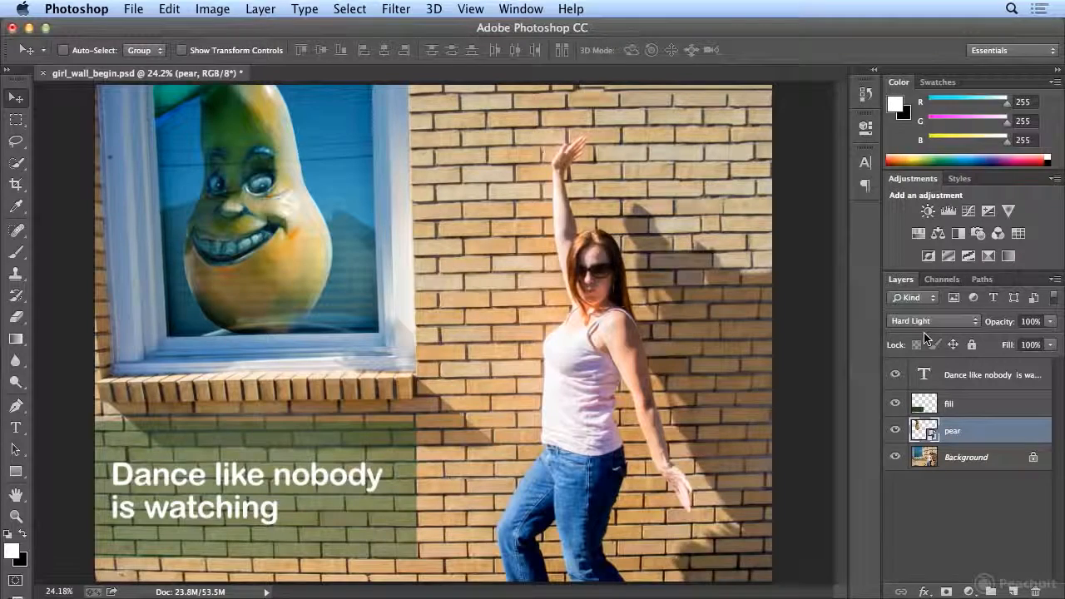
pyautogui.click(924, 323)
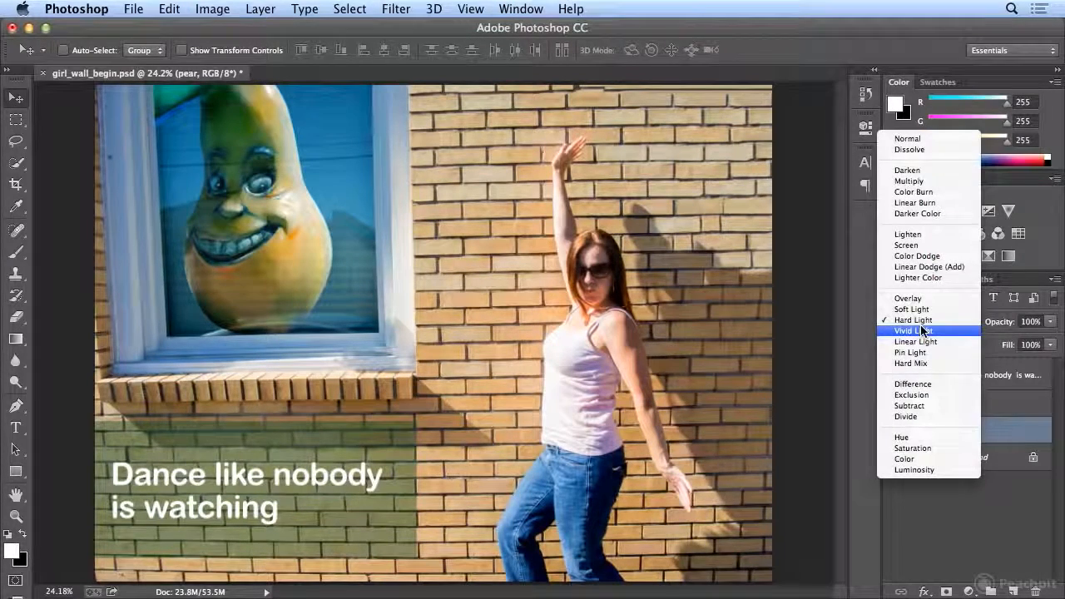
pyautogui.click(922, 330)
pyautogui.click(925, 321)
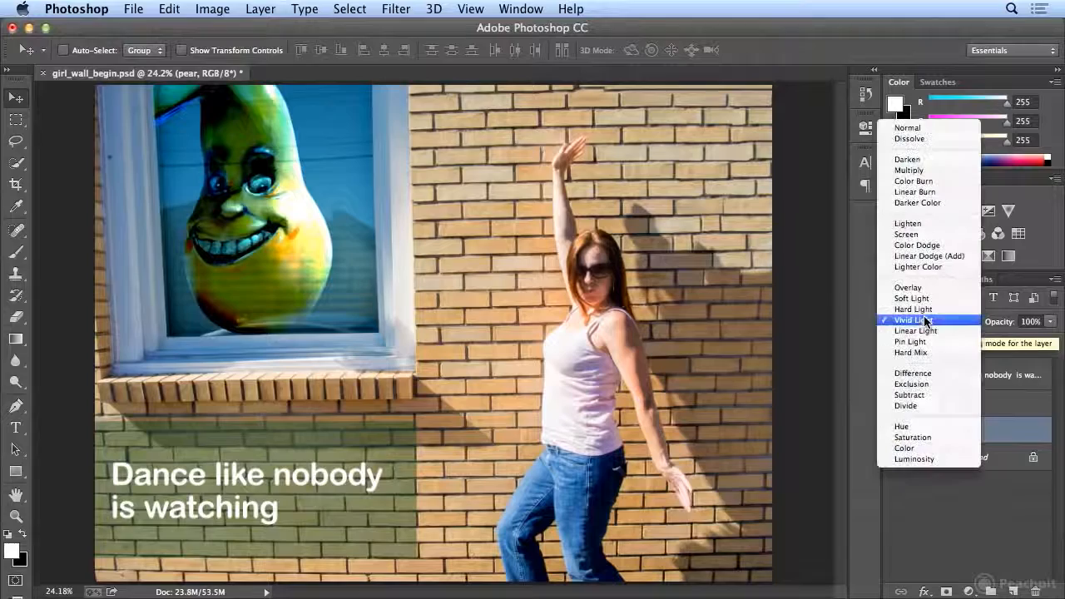
pyautogui.click(911, 298)
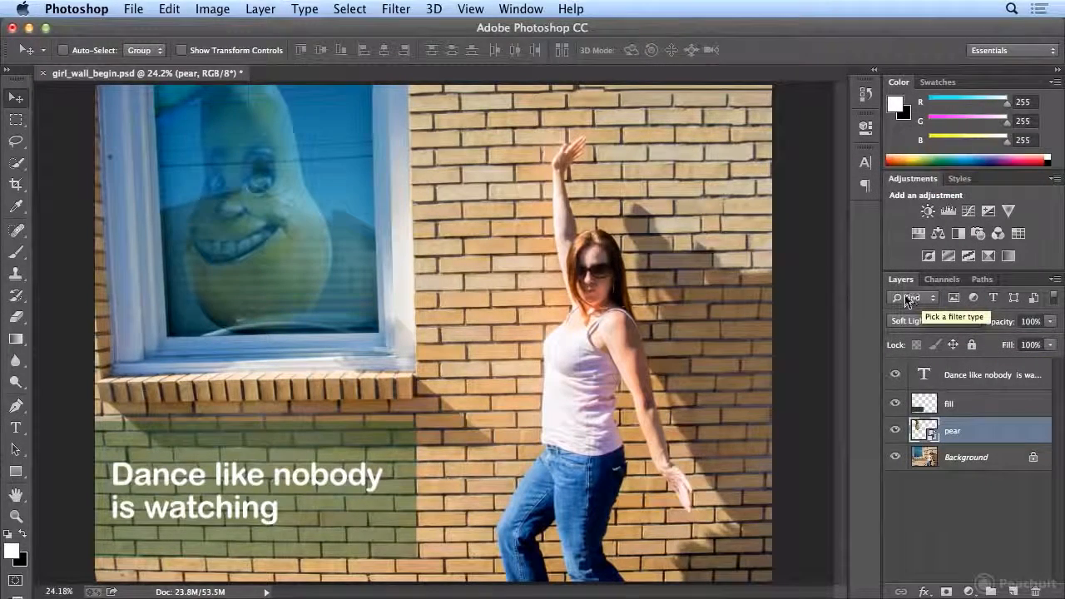